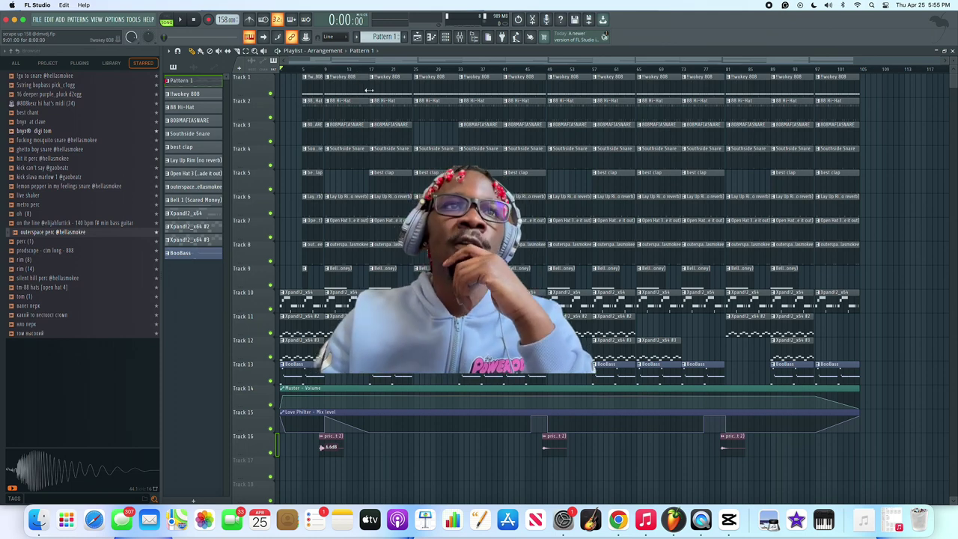
Step: Solo the Xpand!2_x64 channel and play its melody in the piano roll
{"action": "left_click", "coordinate": [446, 36]}
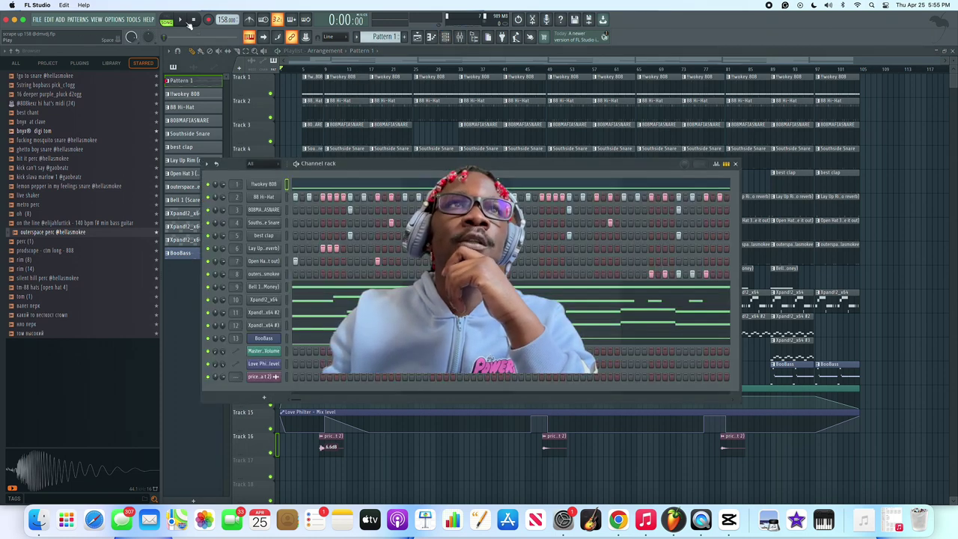
{"action": "key", "text": "F7"}
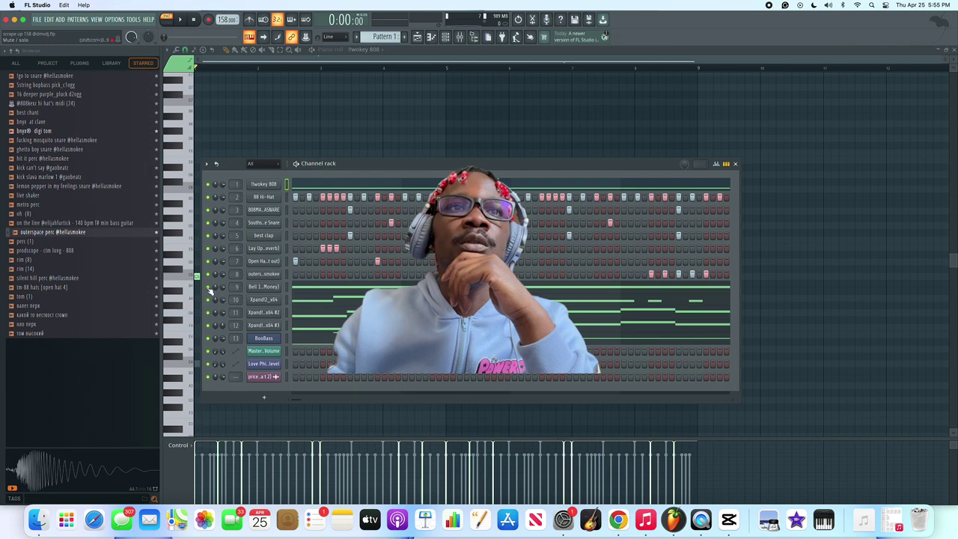
{"action": "right_click", "coordinate": [209, 300]}
{"action": "left_click", "coordinate": [217, 305]}
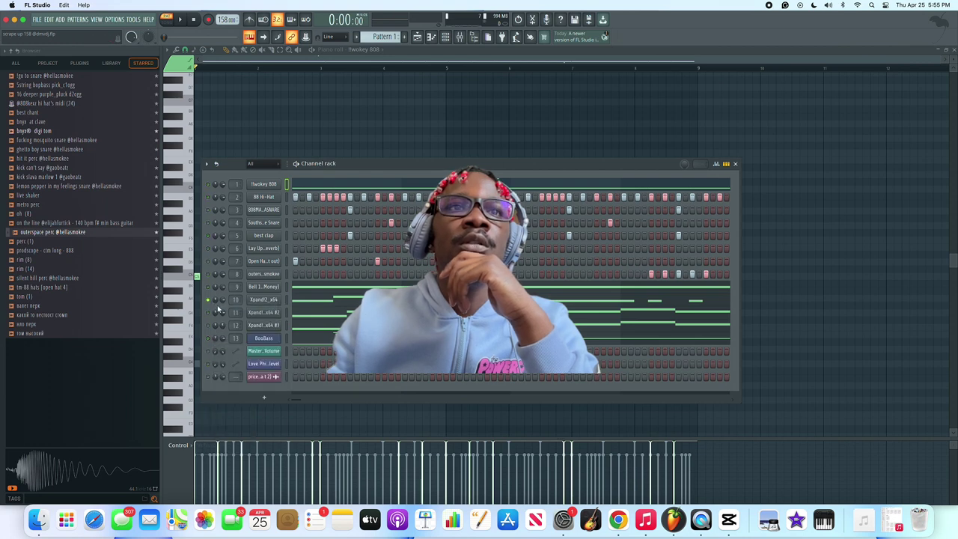
{"action": "left_click", "coordinate": [330, 302]}
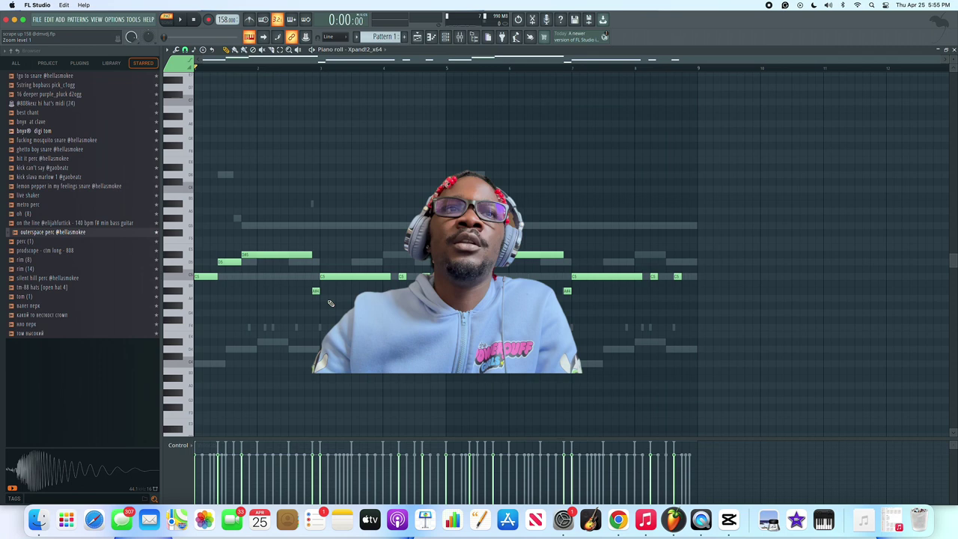
{"action": "key", "text": "space"}
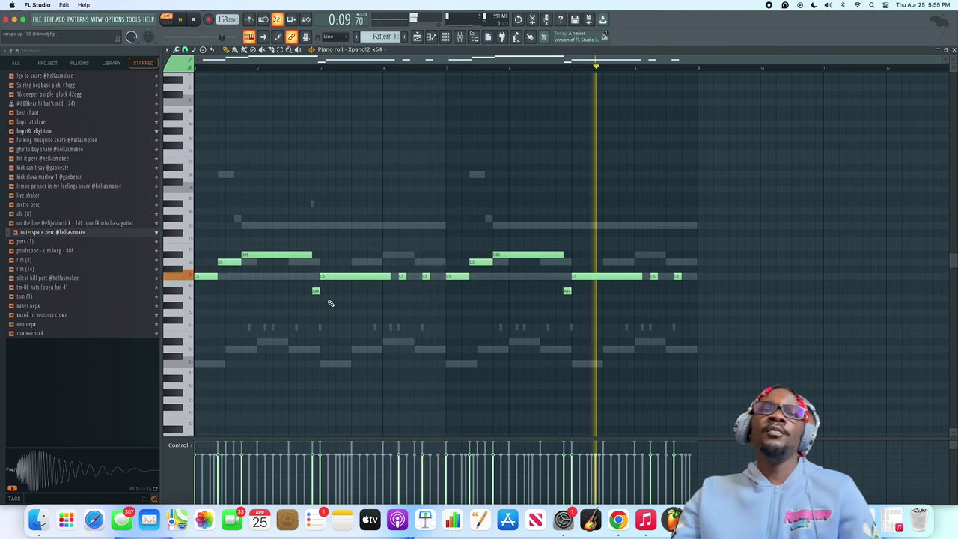
{"action": "key", "text": "space"}
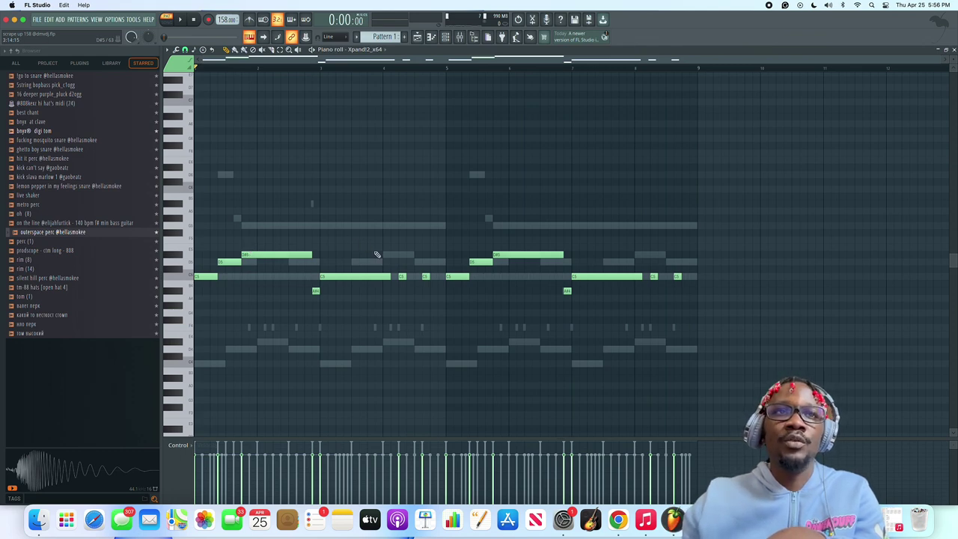
Step: Select notes near bar 1 and on the C5 row, deleting stray long C5 notes
{"action": "left_click_drag", "start_coordinate": [204, 238], "coordinate": [263, 296]}
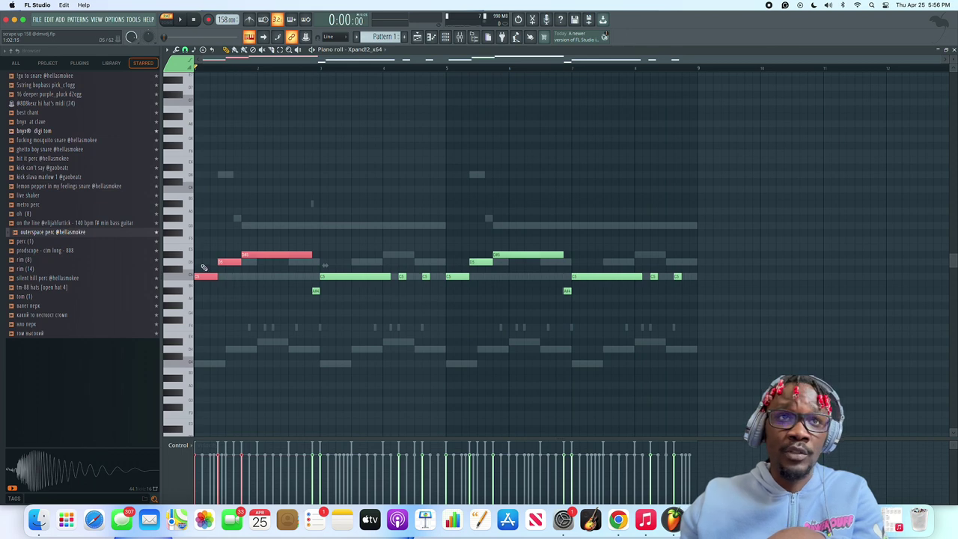
{"action": "left_click", "coordinate": [203, 267]}
{"action": "left_click_drag", "start_coordinate": [225, 262], "coordinate": [229, 263]}
{"action": "right_click", "coordinate": [254, 278]}
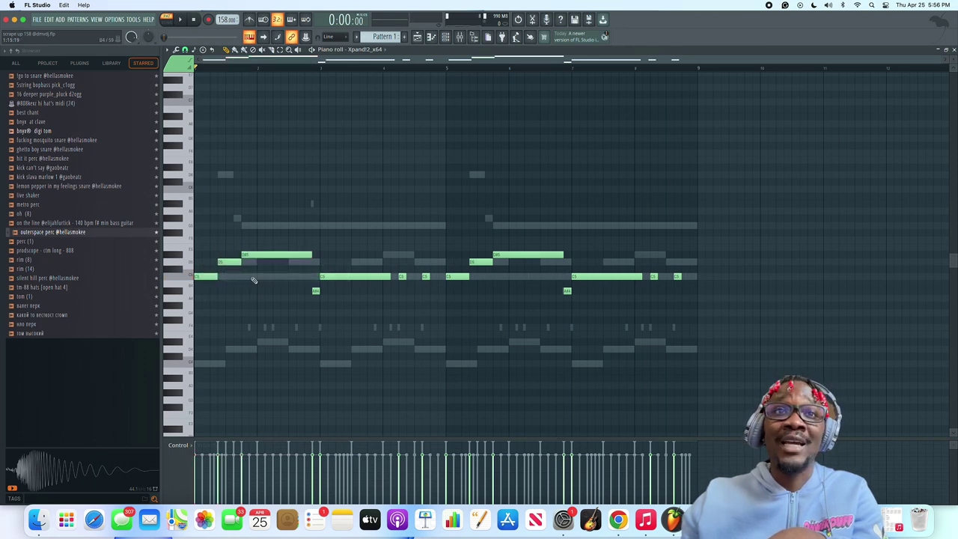
{"action": "left_click_drag", "start_coordinate": [400, 267], "coordinate": [438, 298]}
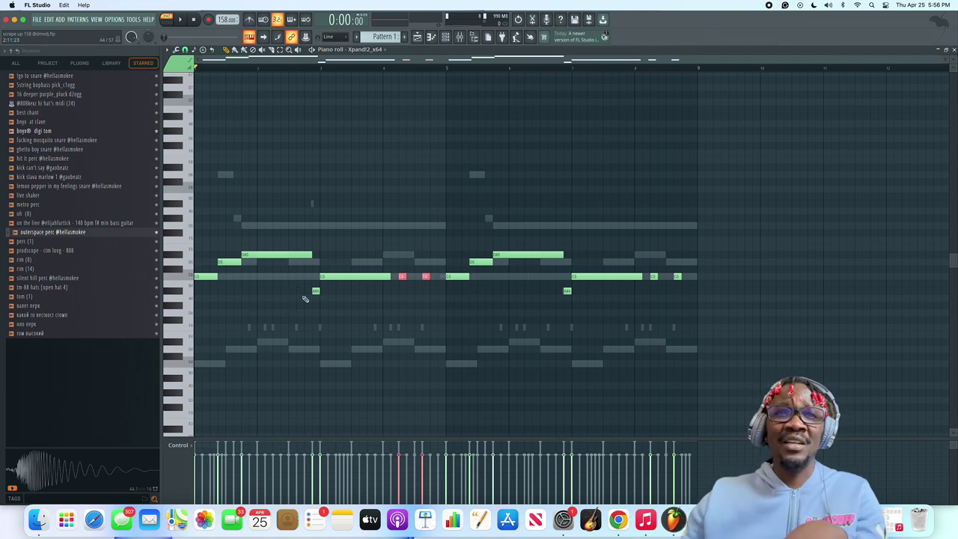
{"action": "left_click", "coordinate": [309, 291]}
{"action": "right_click", "coordinate": [314, 289]}
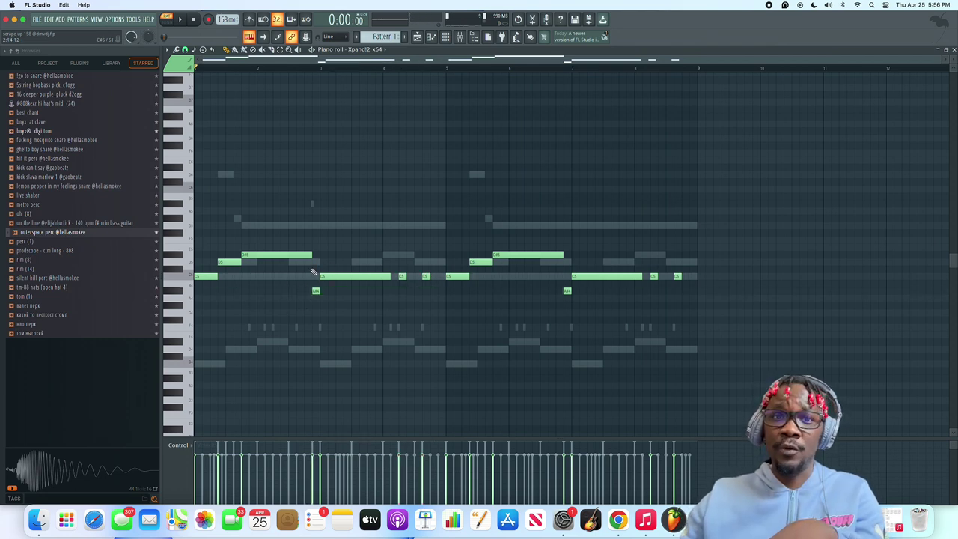
{"action": "left_click_drag", "start_coordinate": [311, 271], "coordinate": [394, 297]}
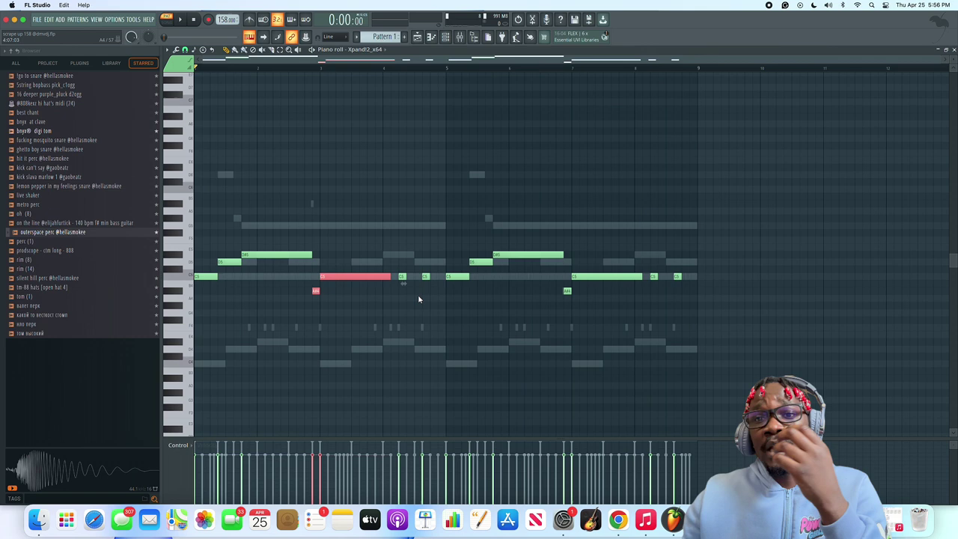
{"action": "left_click", "coordinate": [446, 37]}
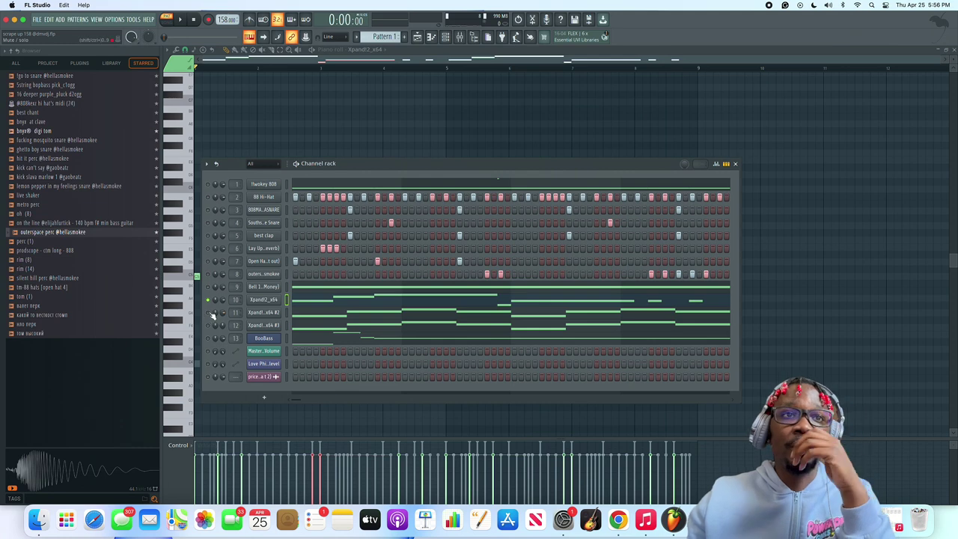
Step: Play the Xpand!2_x64 #2 layer's notes in the piano roll
{"action": "left_click", "coordinate": [307, 316]}
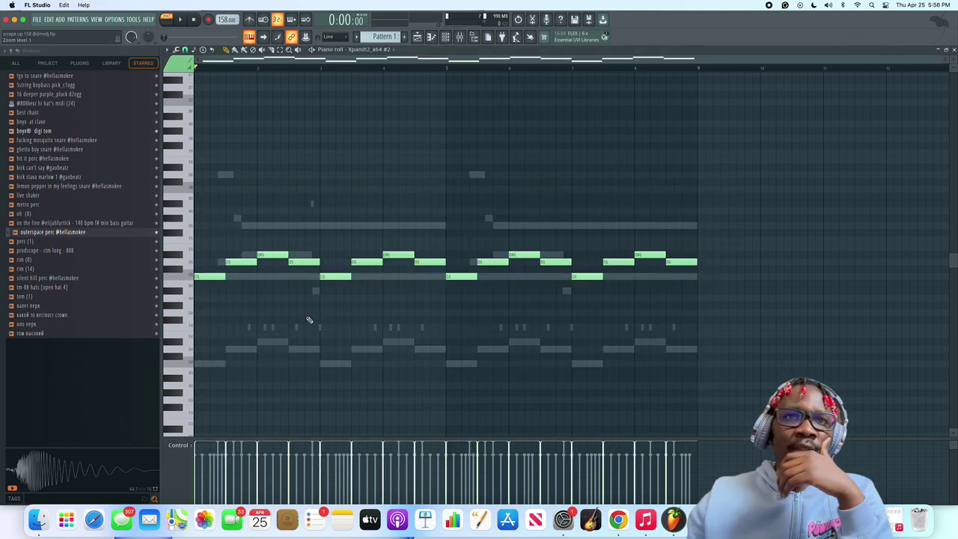
{"action": "scroll", "coordinate": [309, 321], "scroll_direction": "down", "scroll_amount": 1}
{"action": "scroll", "coordinate": [309, 320], "scroll_direction": "up", "scroll_amount": 2}
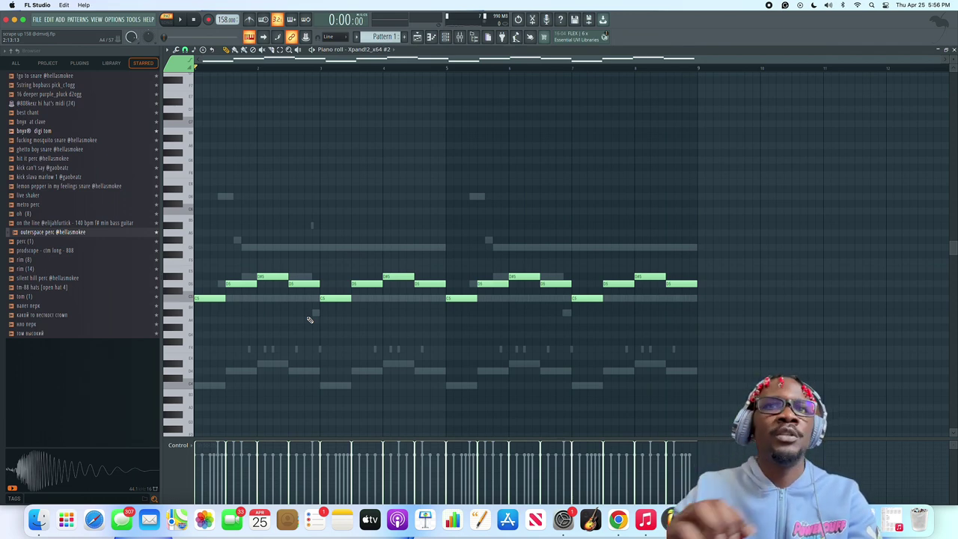
{"action": "key", "text": "space"}
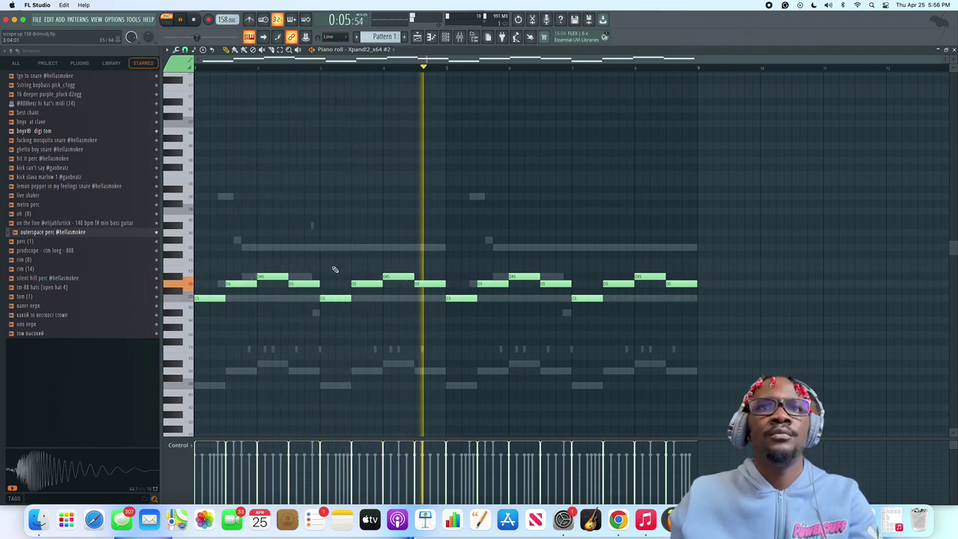
{"action": "key", "text": "space"}
Step: Select the Xpand!2_x64 #3 channel and play its notes in the piano roll
{"action": "left_click", "coordinate": [445, 39]}
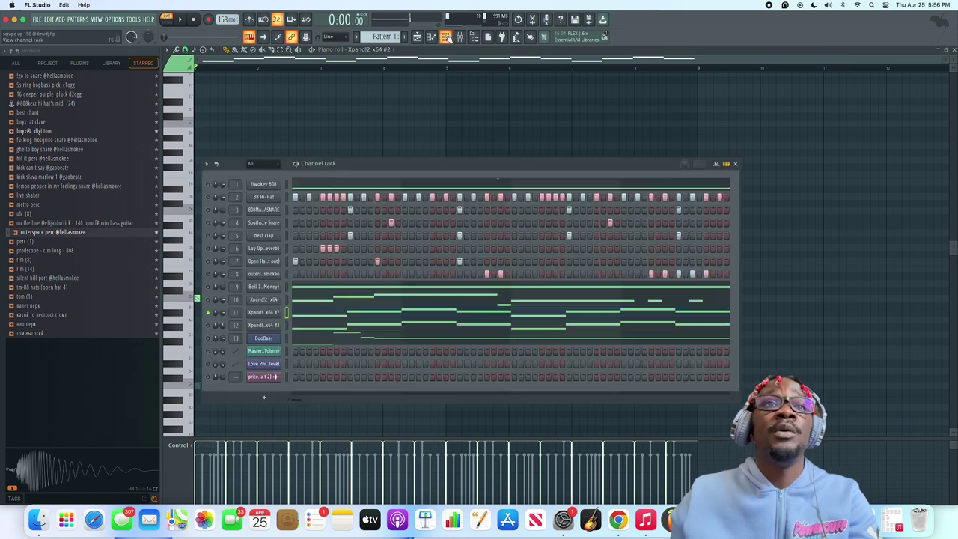
{"action": "left_click", "coordinate": [207, 325]}
{"action": "left_click", "coordinate": [319, 331]}
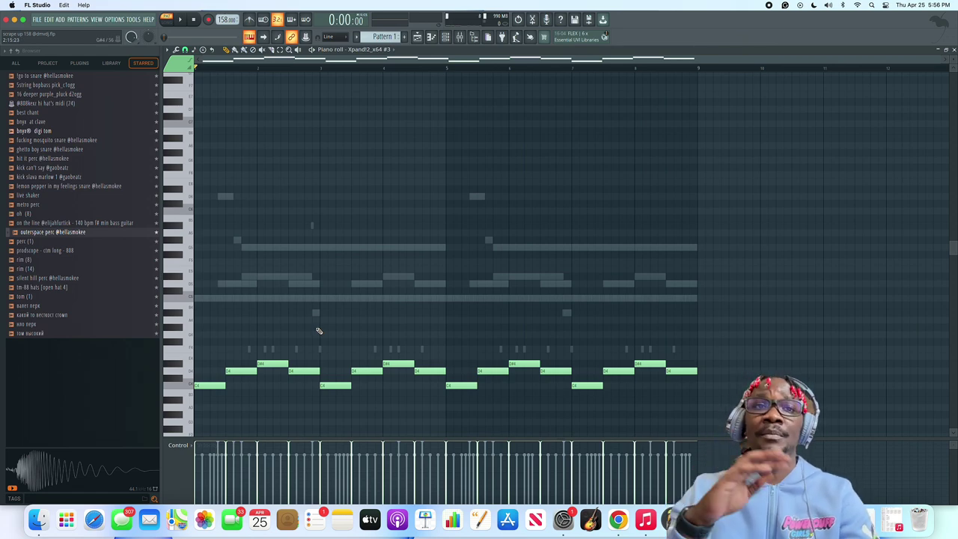
{"action": "key", "text": "space"}
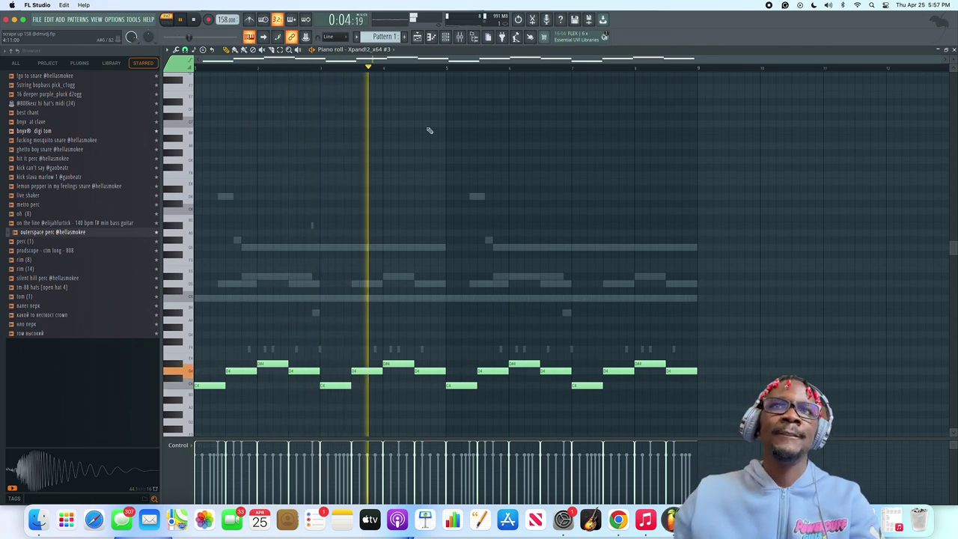
Step: Stop playback, then load and play the BooBass notes in the piano roll
{"action": "key", "text": "F6"}
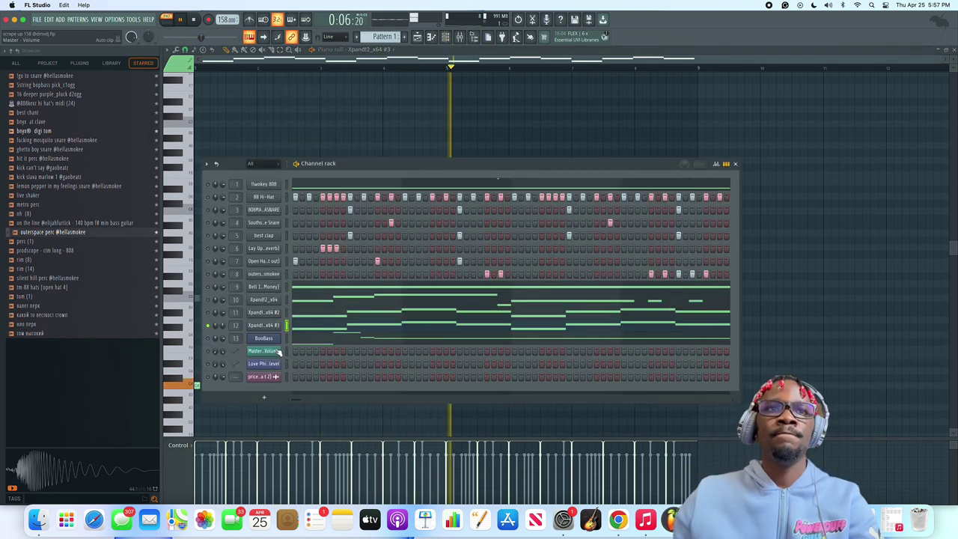
{"action": "key", "text": "space"}
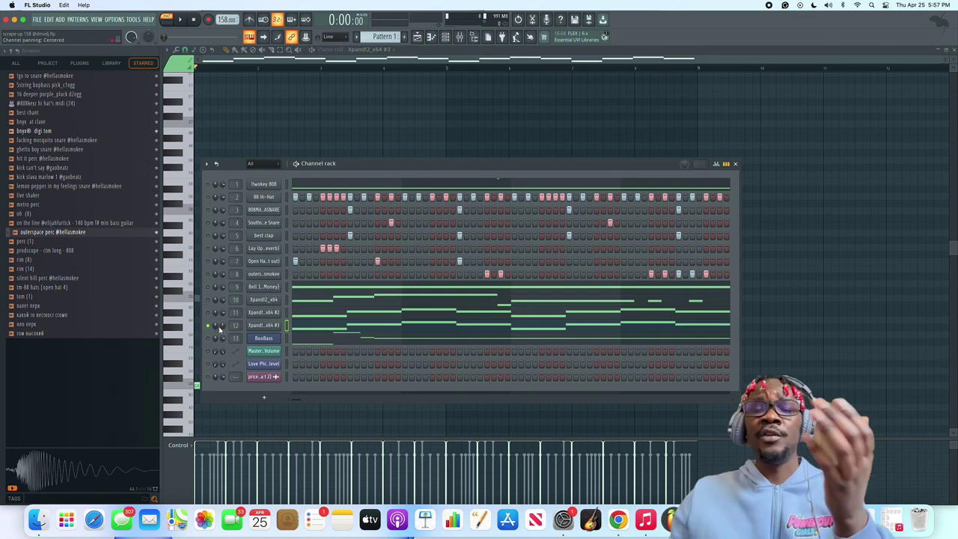
{"action": "right_click", "coordinate": [262, 326]}
{"action": "key", "text": "Escape"}
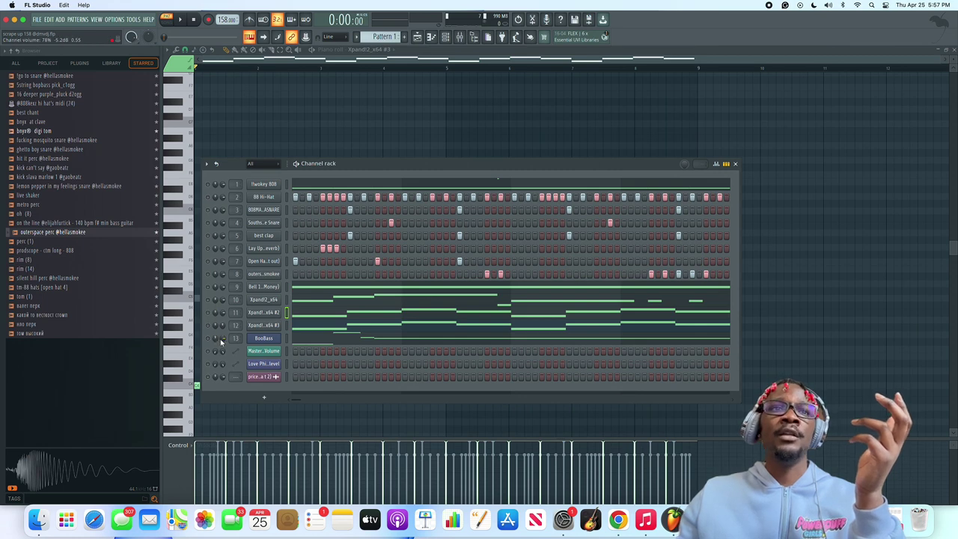
{"action": "left_click", "coordinate": [311, 339]}
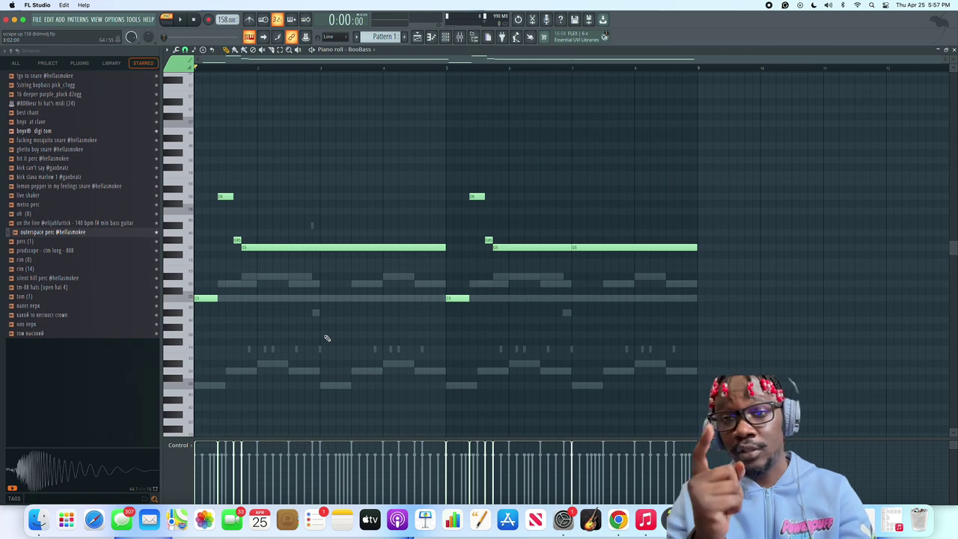
{"action": "key", "text": "space"}
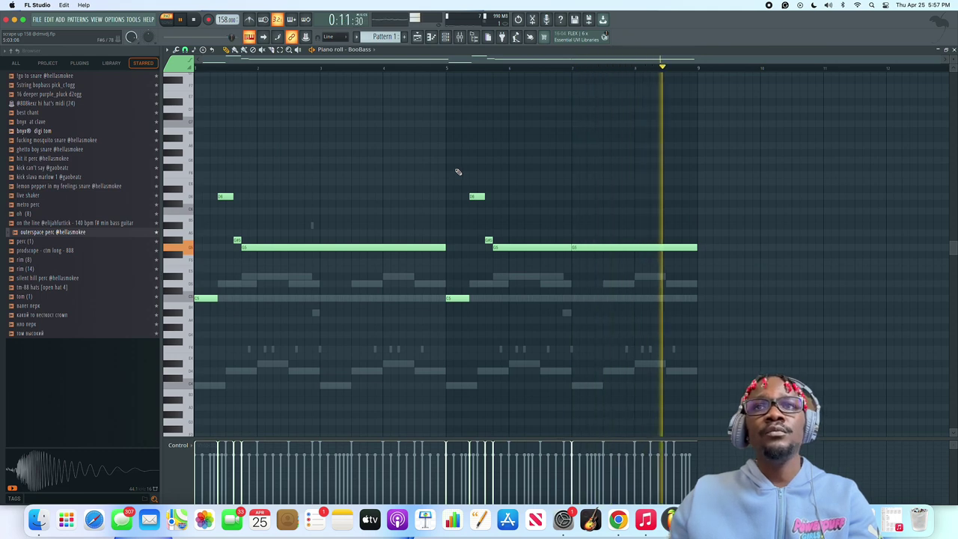
{"action": "key", "text": "space"}
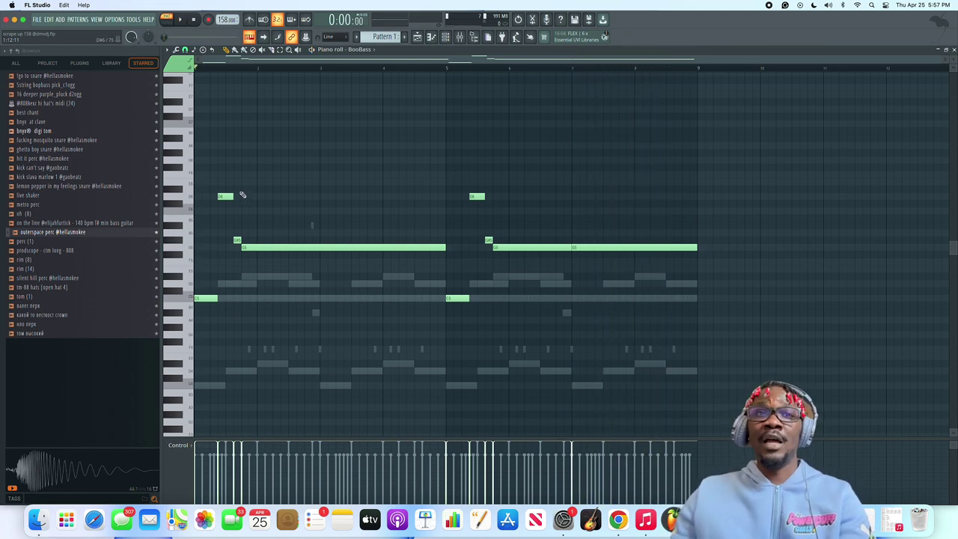
Step: Select the bass notes around bar 5, then replay the BooBass pattern from the start
{"action": "mouse_move", "coordinate": [577, 250]}
{"action": "left_mouse_down"}
{"action": "mouse_move", "coordinate": [581, 238]}
{"action": "mouse_move", "coordinate": [577, 250]}
{"action": "left_mouse_up"}
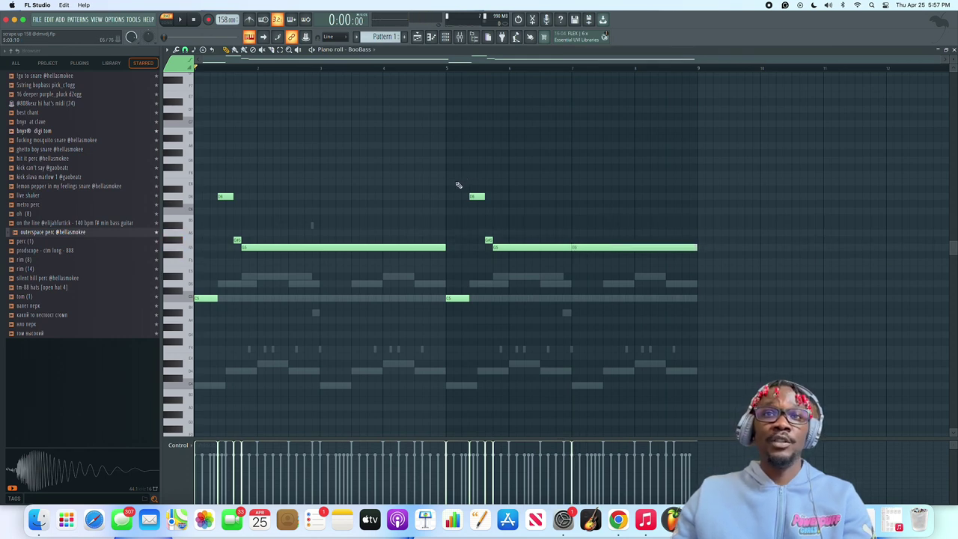
{"action": "left_click_drag", "start_coordinate": [457, 180], "coordinate": [499, 302]}
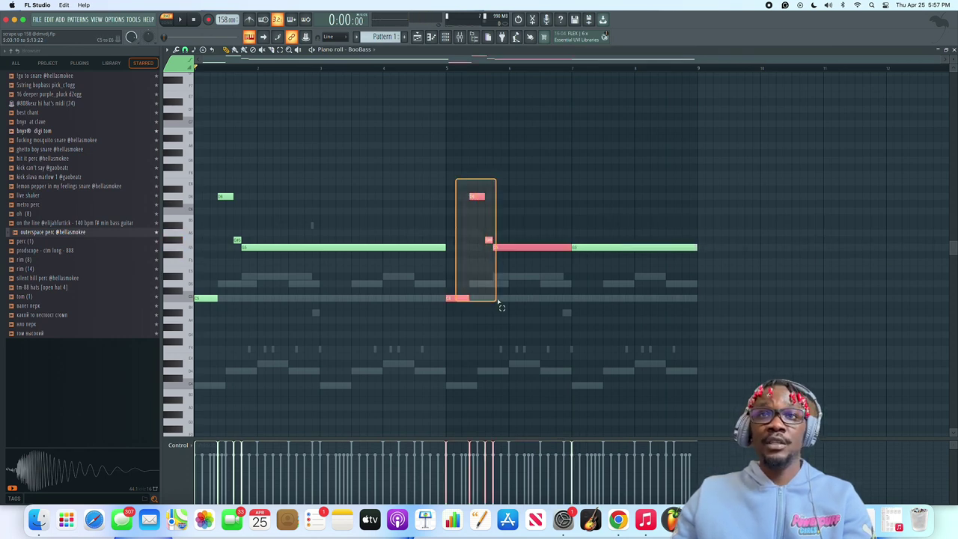
{"action": "left_click", "coordinate": [448, 71]}
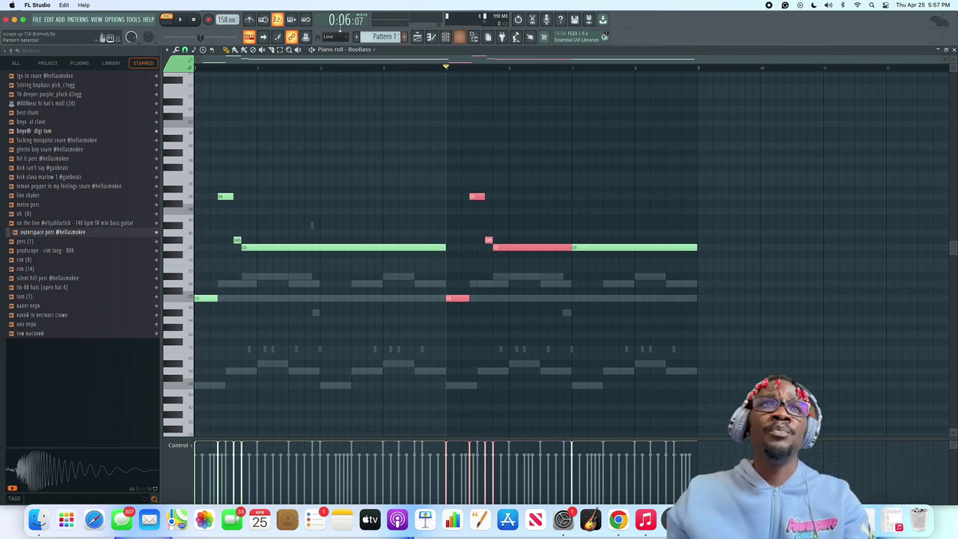
{"action": "left_click", "coordinate": [193, 20]}
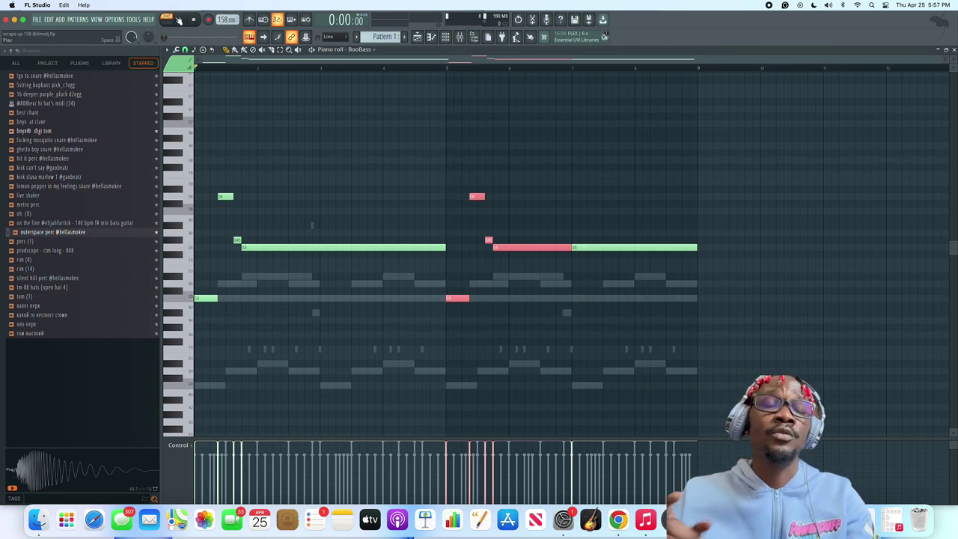
{"action": "left_click", "coordinate": [179, 20]}
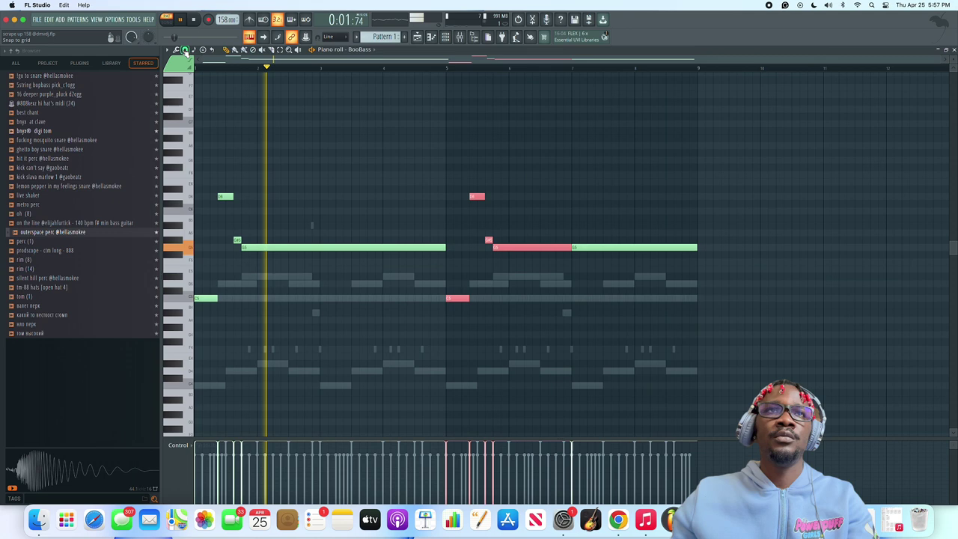
{"action": "key", "text": "space"}
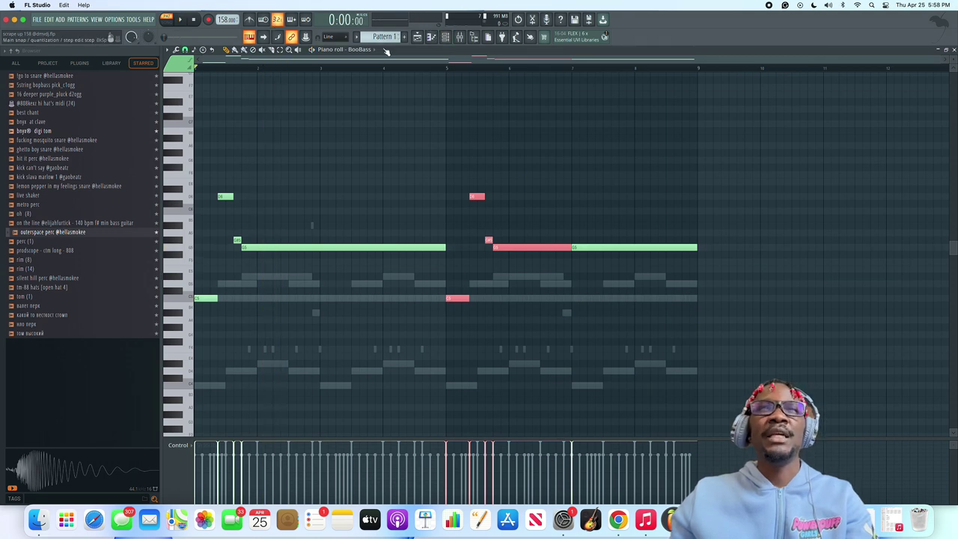
Step: Load the Bell 1 channel into the piano roll and play its melody
{"action": "left_click", "coordinate": [446, 36]}
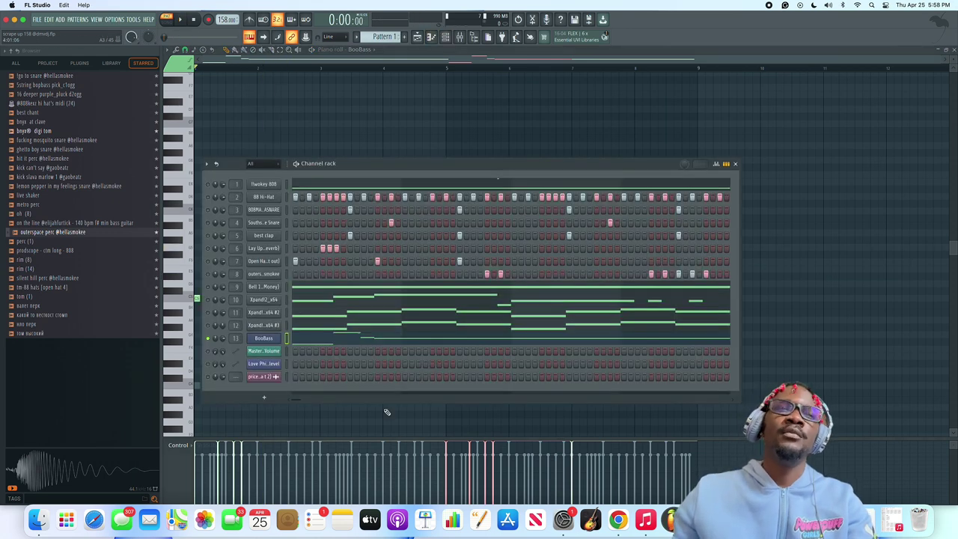
{"action": "right_click", "coordinate": [212, 292]}
{"action": "key", "text": "Escape"}
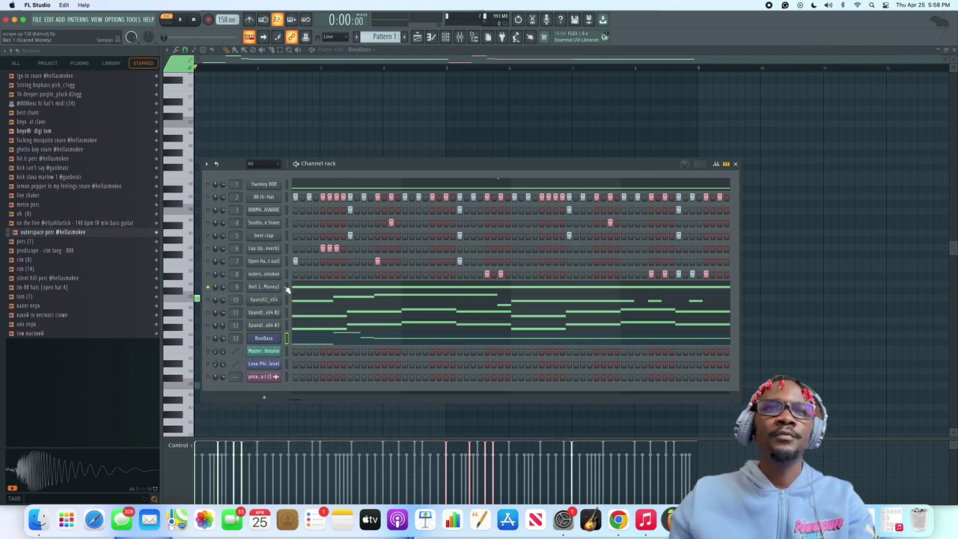
{"action": "left_click", "coordinate": [312, 292]}
{"action": "key", "text": "space"}
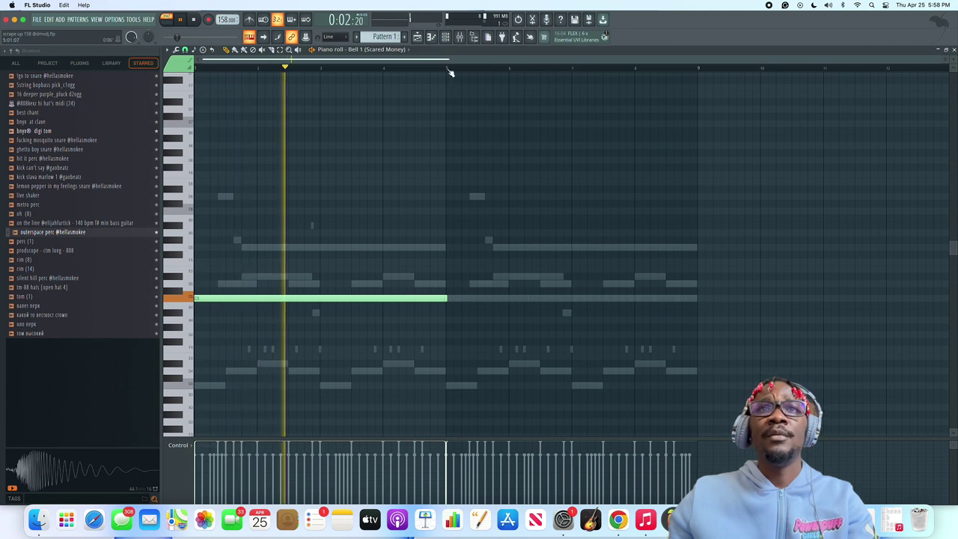
{"action": "key", "text": "space"}
Step: Play the bell, pad and BooBass channels together from the Channel rack
{"action": "left_click", "coordinate": [446, 37]}
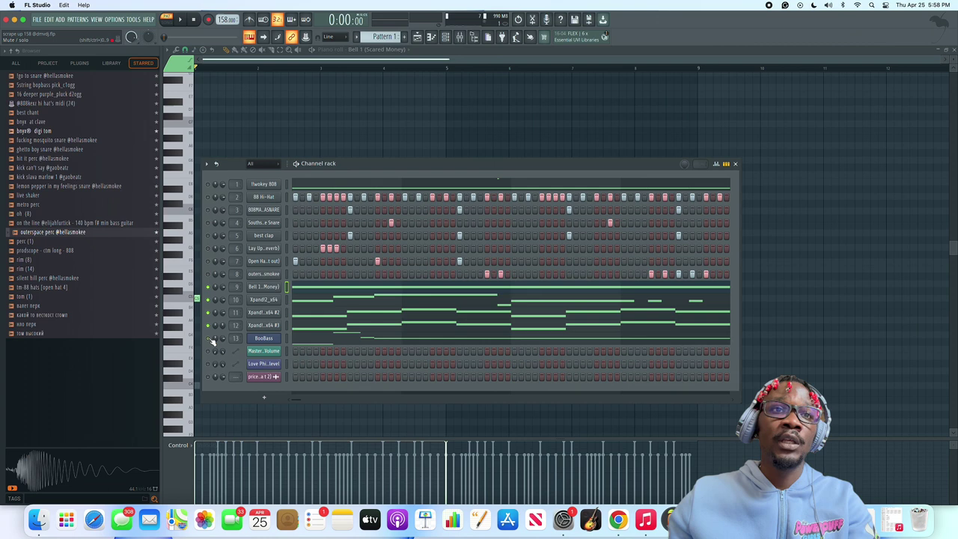
{"action": "key", "text": "space"}
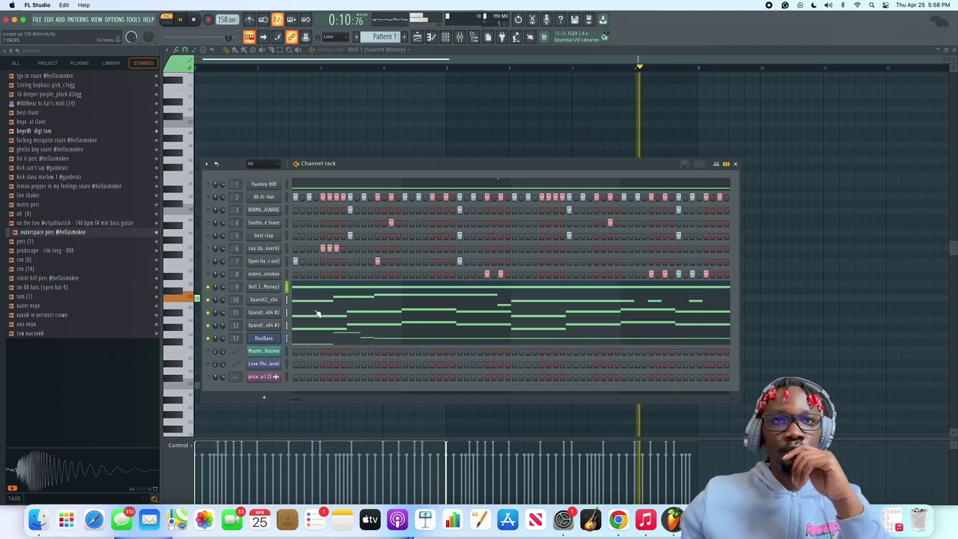
{"action": "key", "text": "space"}
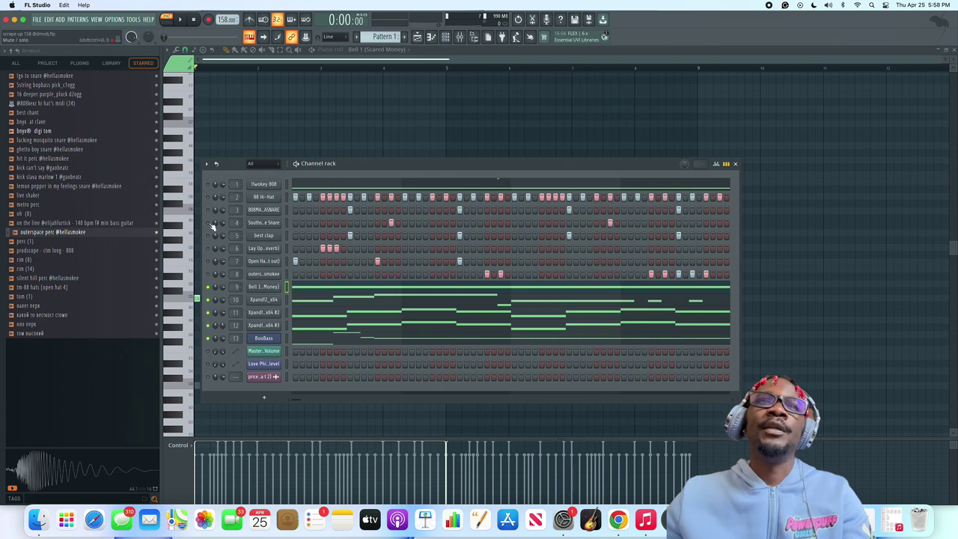
Step: Solo the Twokey 808 channel and play its repeating C5 notes in the piano roll
{"action": "right_click", "coordinate": [208, 289]}
{"action": "left_click", "coordinate": [224, 295]}
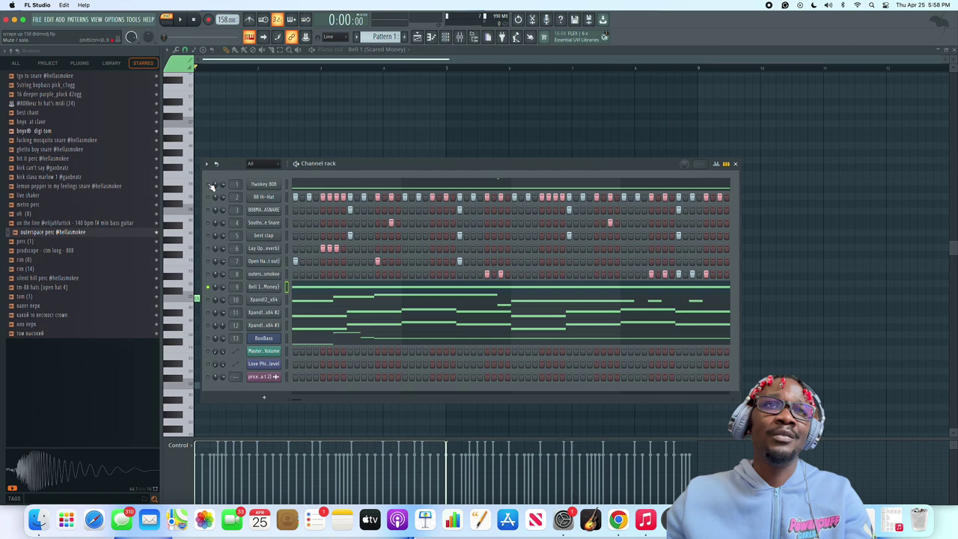
{"action": "right_click", "coordinate": [211, 186]}
{"action": "left_click", "coordinate": [224, 192]}
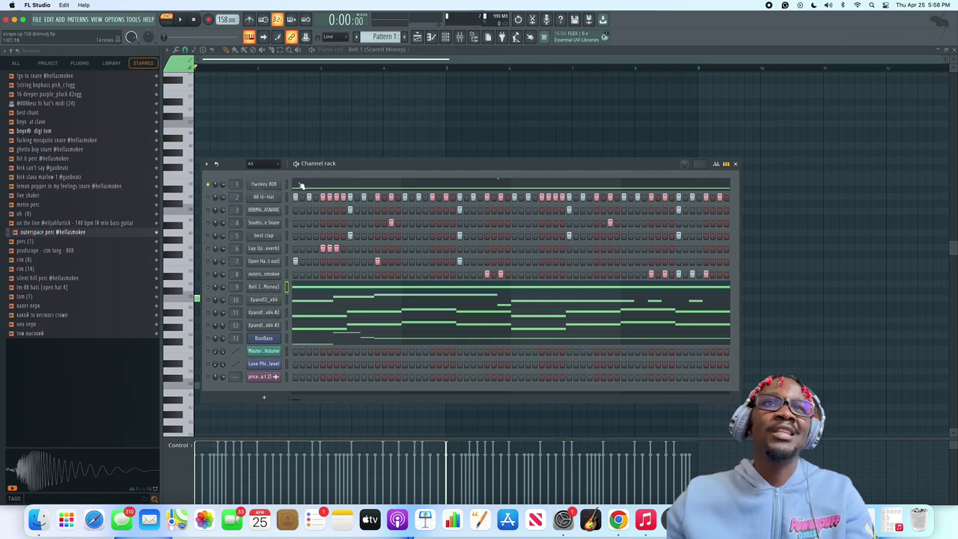
{"action": "left_click", "coordinate": [303, 185]}
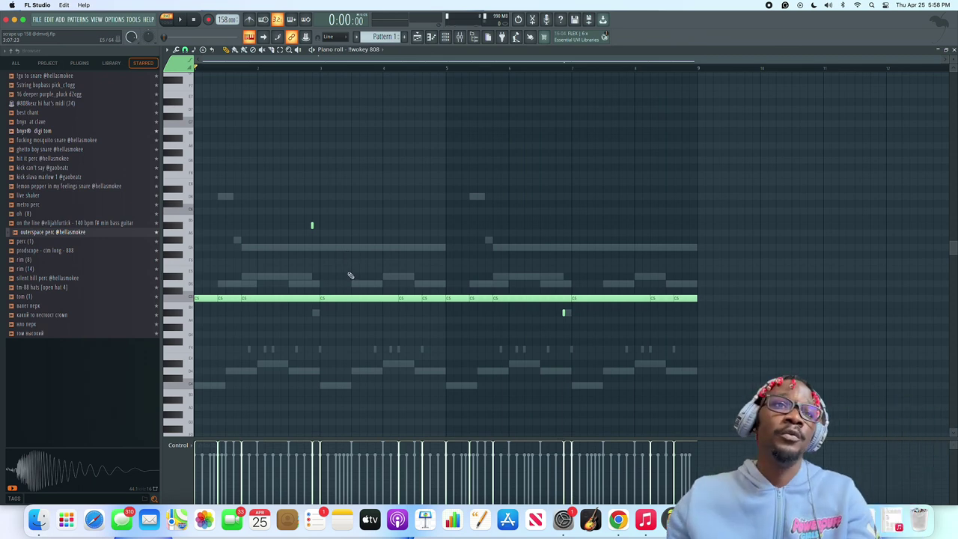
{"action": "key", "text": "space"}
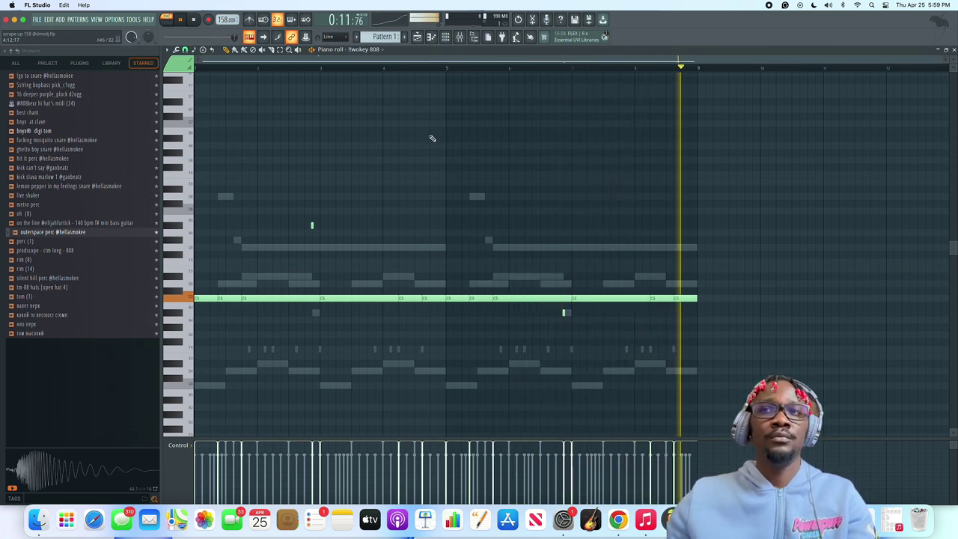
{"action": "key", "text": "space"}
Step: Load the 88 Hi-Hat channel's notes into the piano roll
{"action": "left_click", "coordinate": [446, 37]}
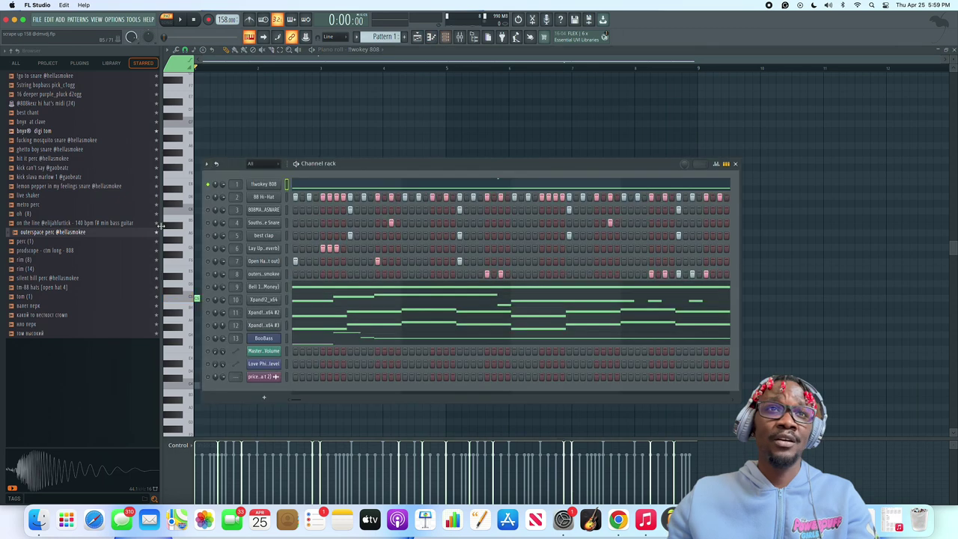
{"action": "right_click", "coordinate": [265, 197]}
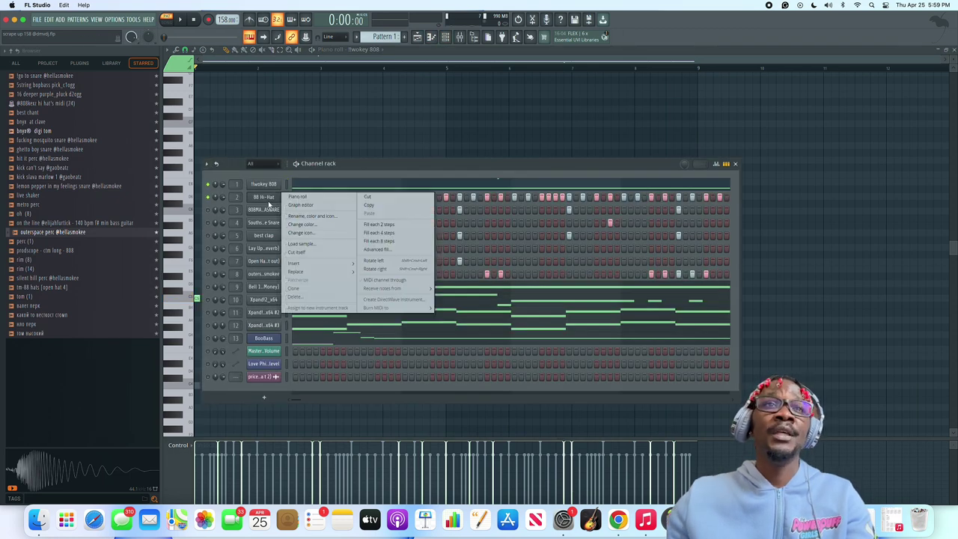
{"action": "left_click", "coordinate": [299, 196]}
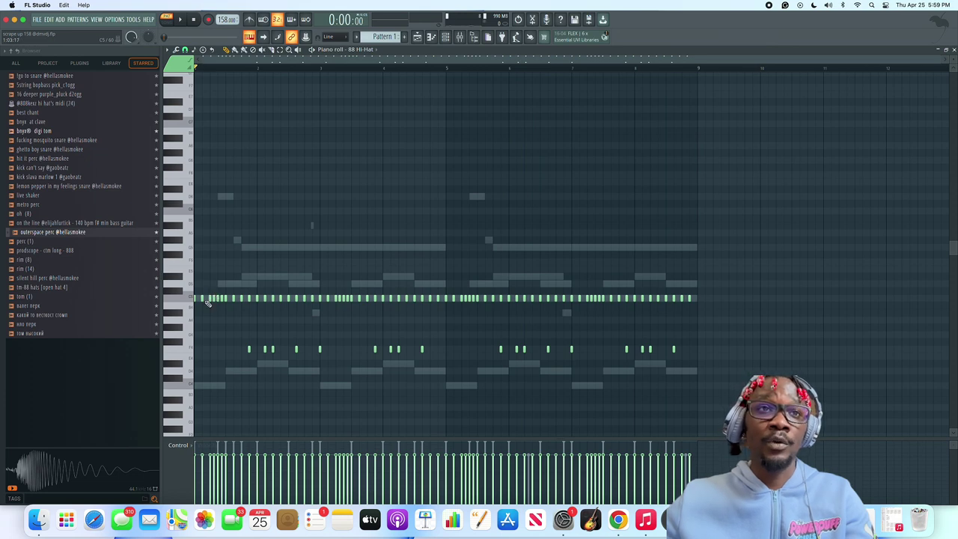
Step: Fill every second step of the 88 Hi-Hat row and toggle a few steps
{"action": "left_click", "coordinate": [445, 37]}
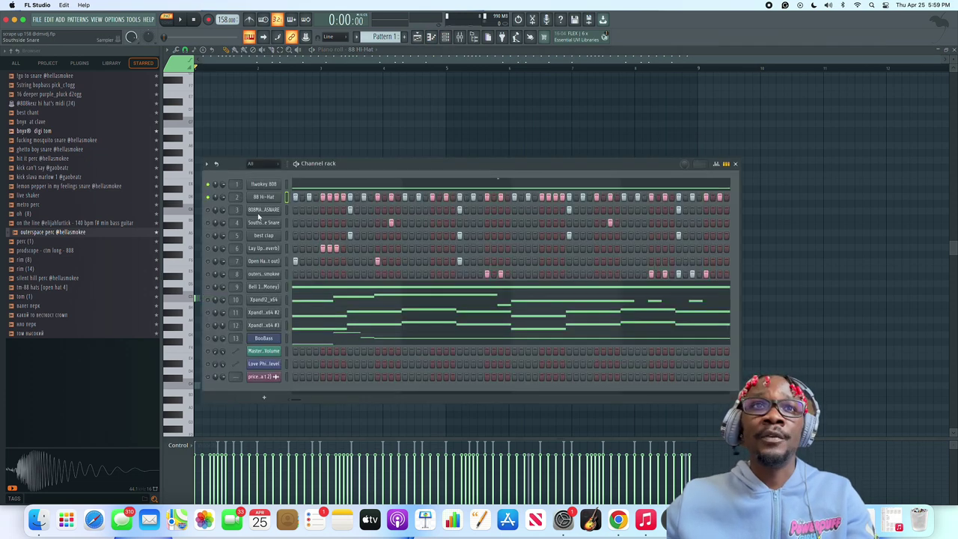
{"action": "right_click", "coordinate": [276, 198]}
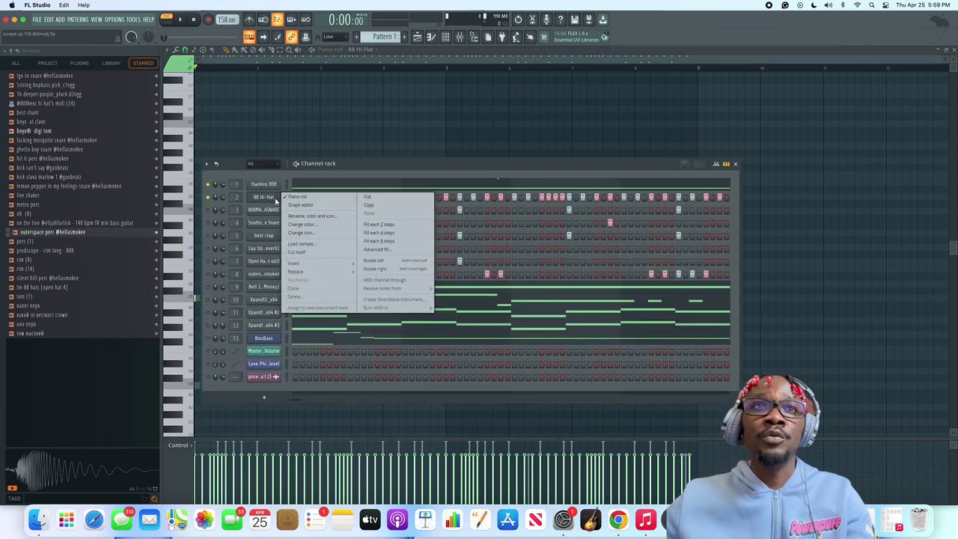
{"action": "left_click", "coordinate": [365, 224]}
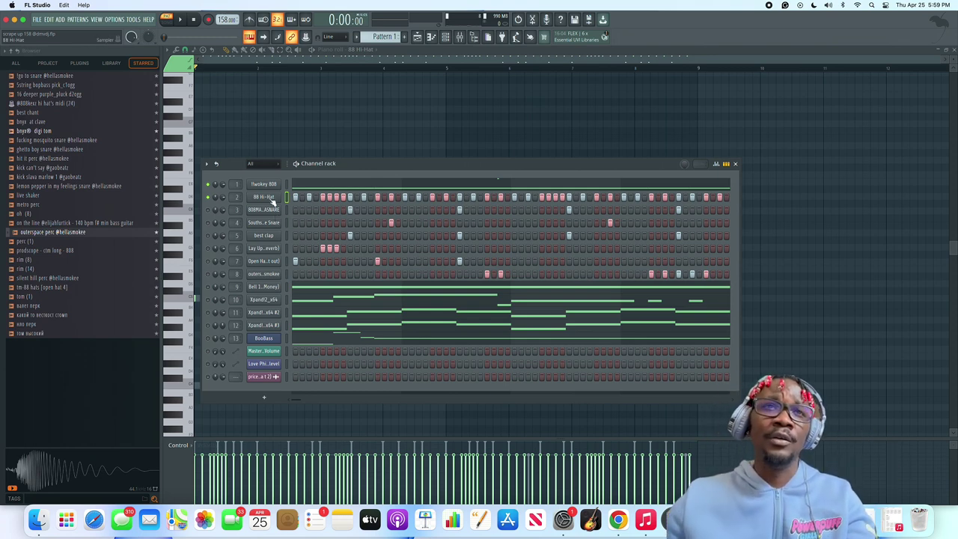
{"action": "right_click", "coordinate": [282, 197]}
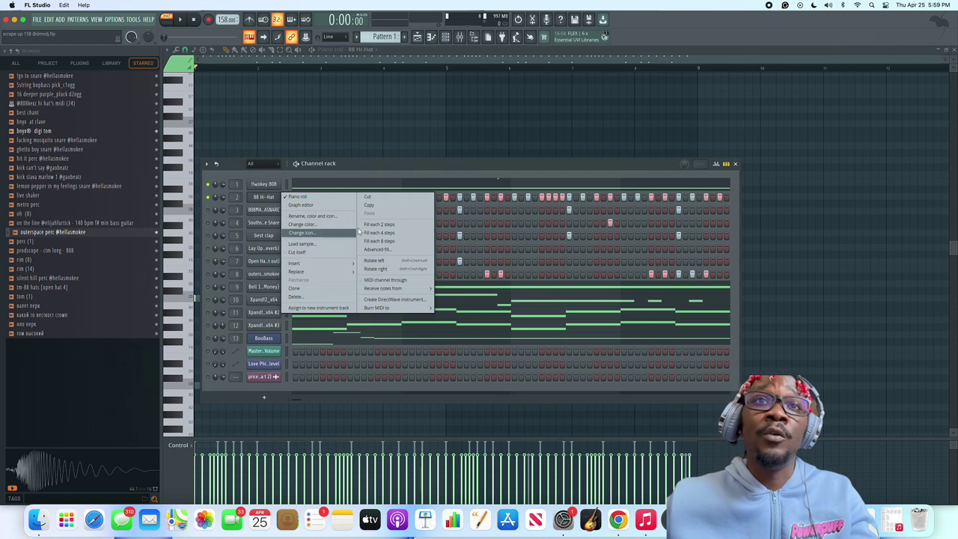
{"action": "left_click", "coordinate": [244, 209]}
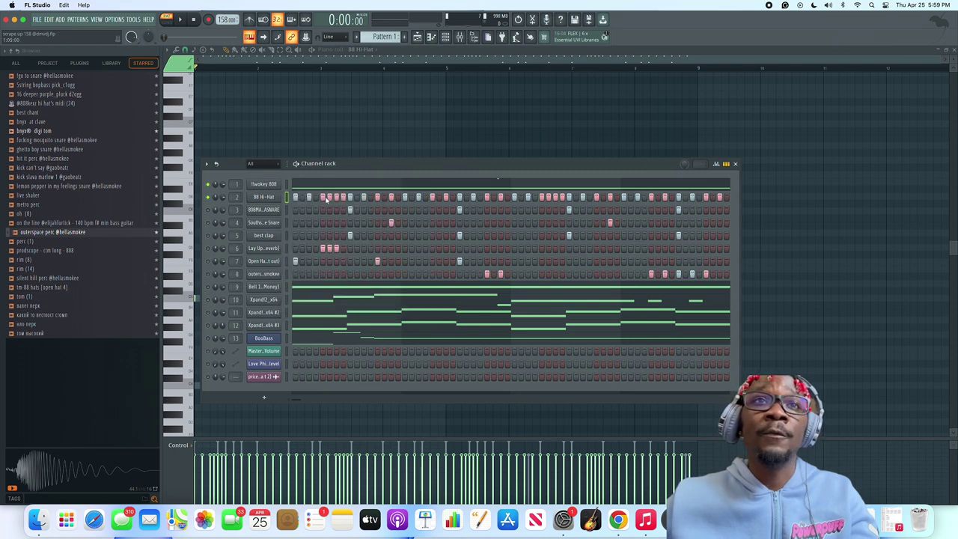
{"action": "left_click_drag", "start_coordinate": [325, 199], "coordinate": [359, 193]}
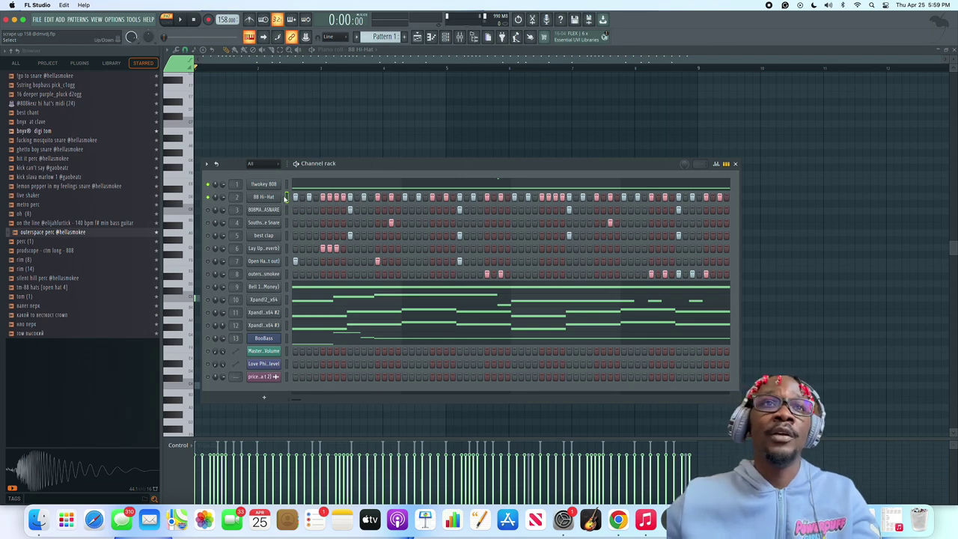
{"action": "right_click", "coordinate": [283, 197]}
{"action": "right_click", "coordinate": [283, 197]}
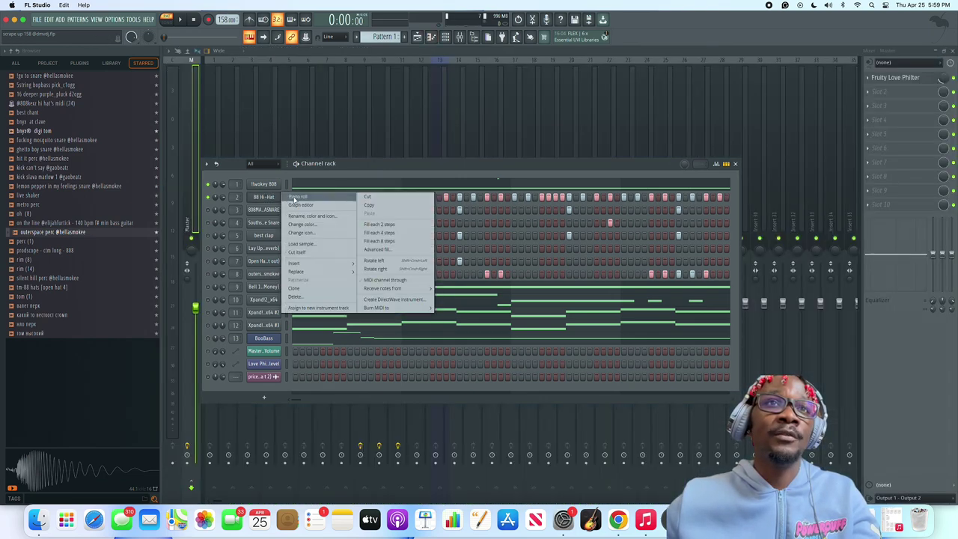
Step: Play the 88 Hi-Hat notes, then select the lower line's first five notes and the roll's first two bars
{"action": "left_click", "coordinate": [299, 198]}
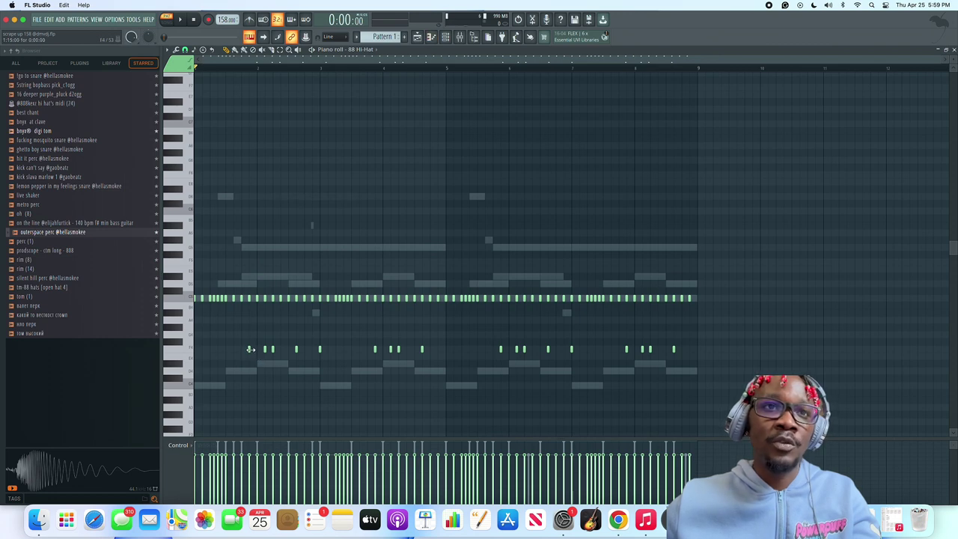
{"action": "key", "text": "space"}
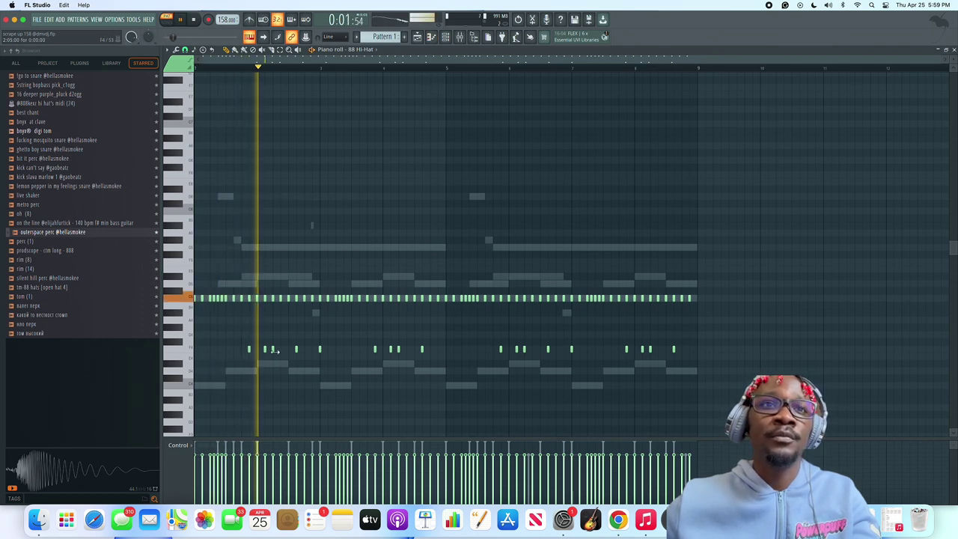
{"action": "key", "text": "space"}
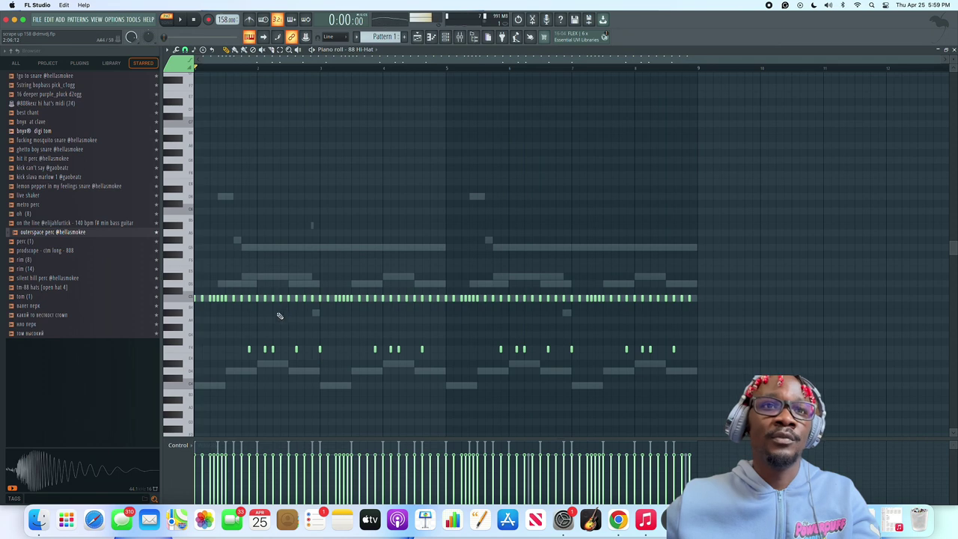
{"action": "left_click_drag", "start_coordinate": [241, 333], "coordinate": [329, 348]}
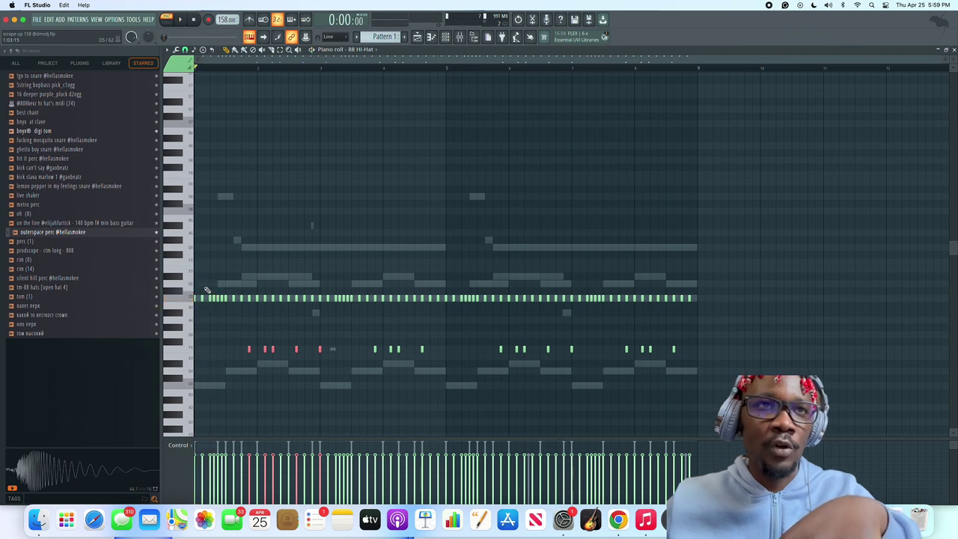
{"action": "left_click_drag", "start_coordinate": [328, 364], "coordinate": [192, 251]}
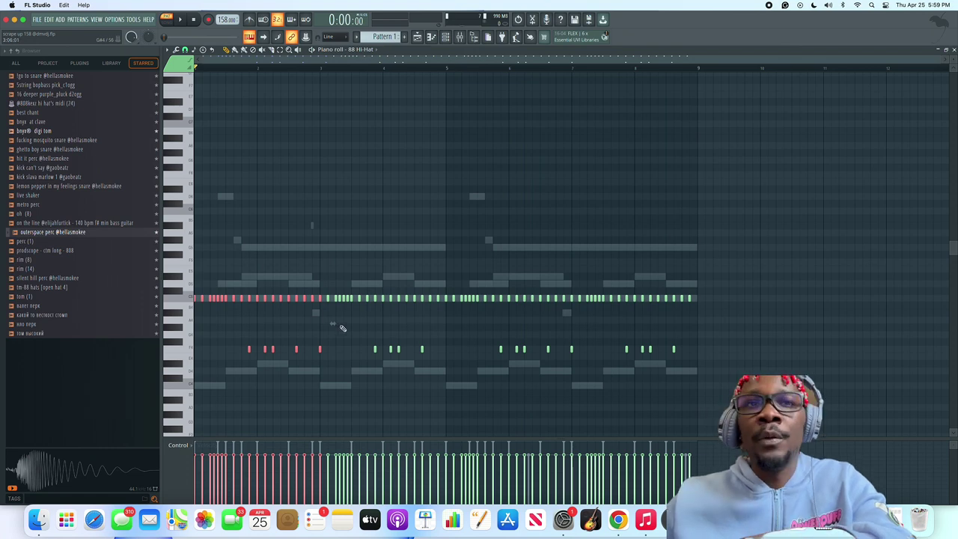
Step: Reopen the Channel rack and change channel 3's mute option
{"action": "left_click", "coordinate": [445, 37]}
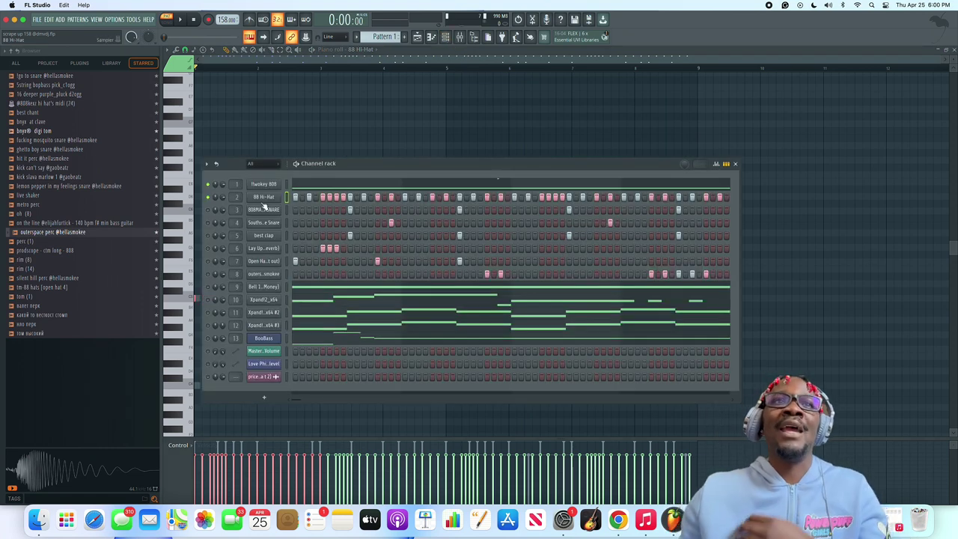
{"action": "key", "text": "F6"}
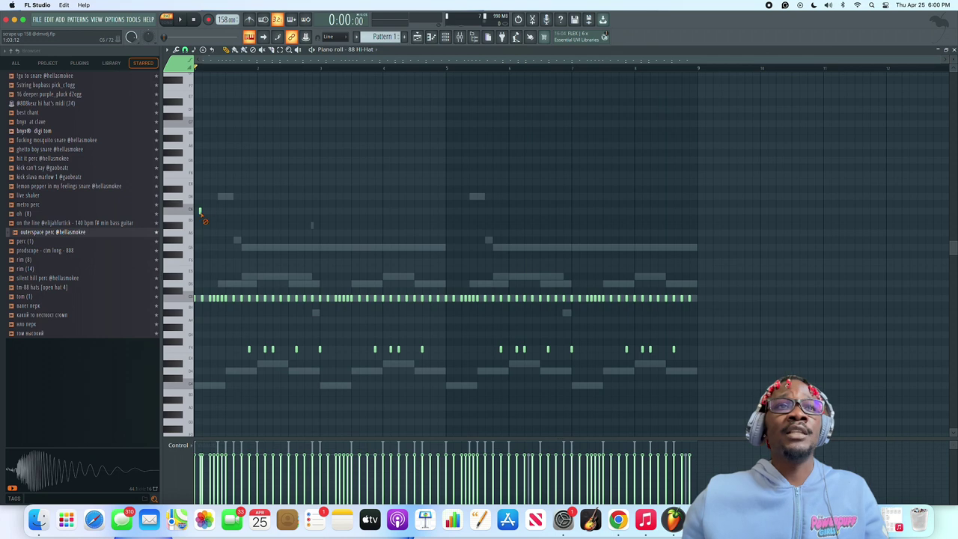
{"action": "left_click", "coordinate": [448, 36]}
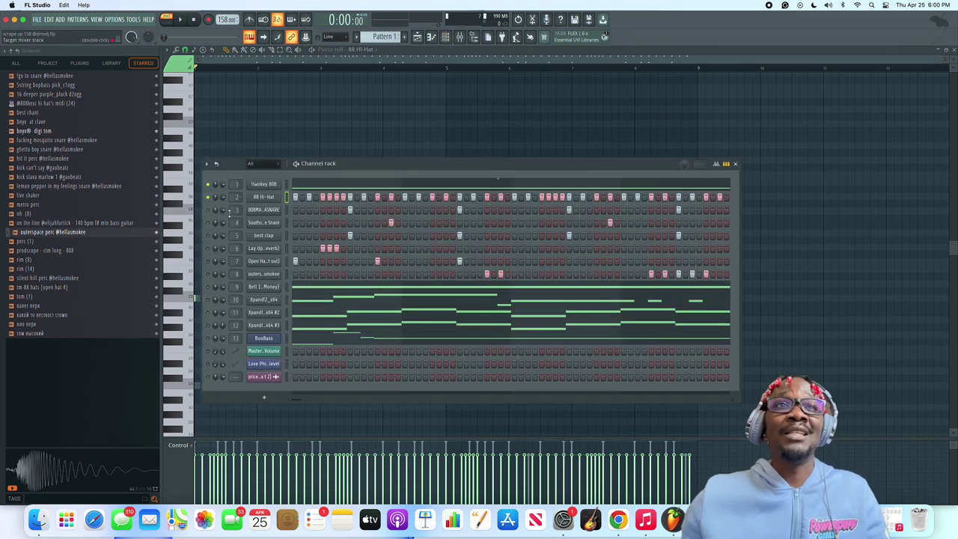
{"action": "right_click", "coordinate": [208, 213]}
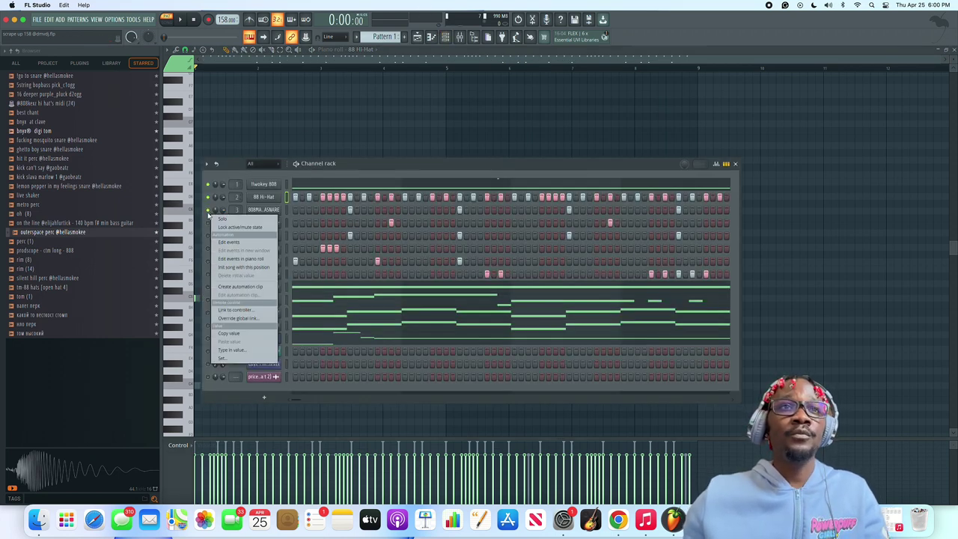
{"action": "left_click", "coordinate": [209, 229]}
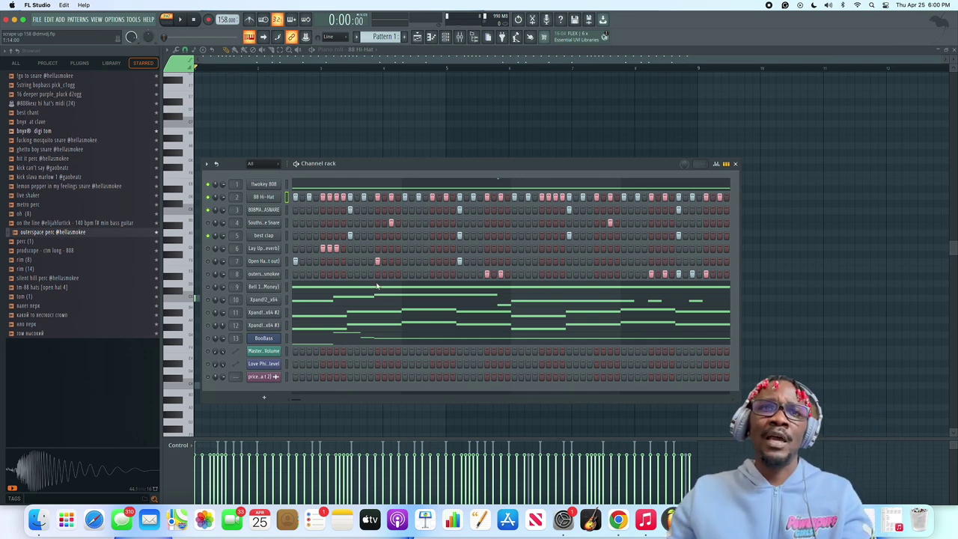
Step: Add outerspace perc hits near the row's end, unmute the channel 4 snare, and play
{"action": "mouse_move", "coordinate": [294, 401]}
{"action": "left_mouse_down"}
{"action": "mouse_move", "coordinate": [335, 402]}
{"action": "mouse_move", "coordinate": [281, 399]}
{"action": "left_mouse_up"}
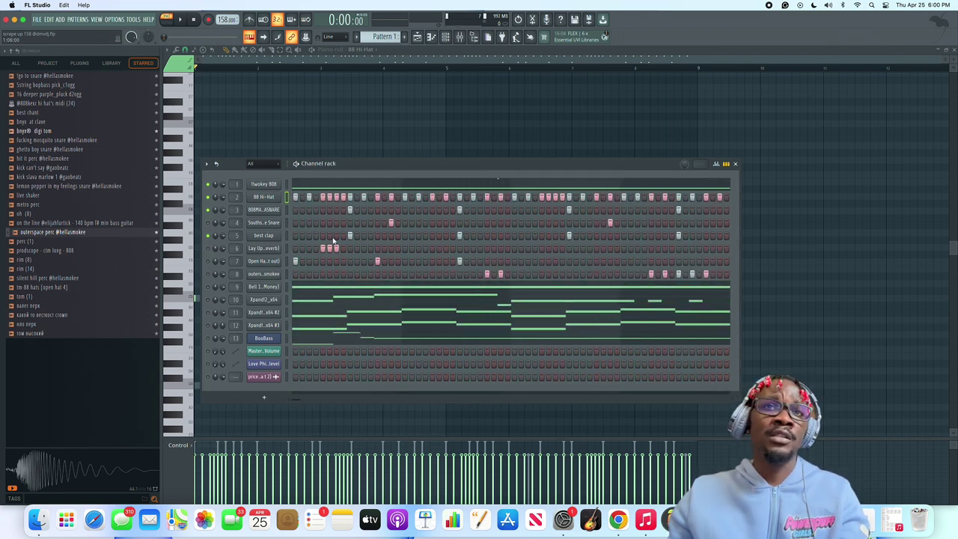
{"action": "key", "text": "space"}
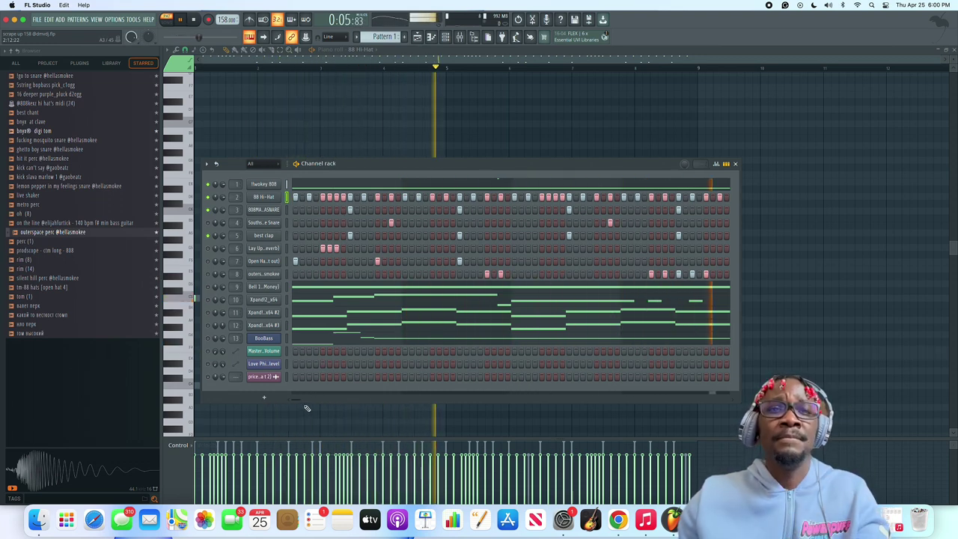
{"action": "key", "text": "space"}
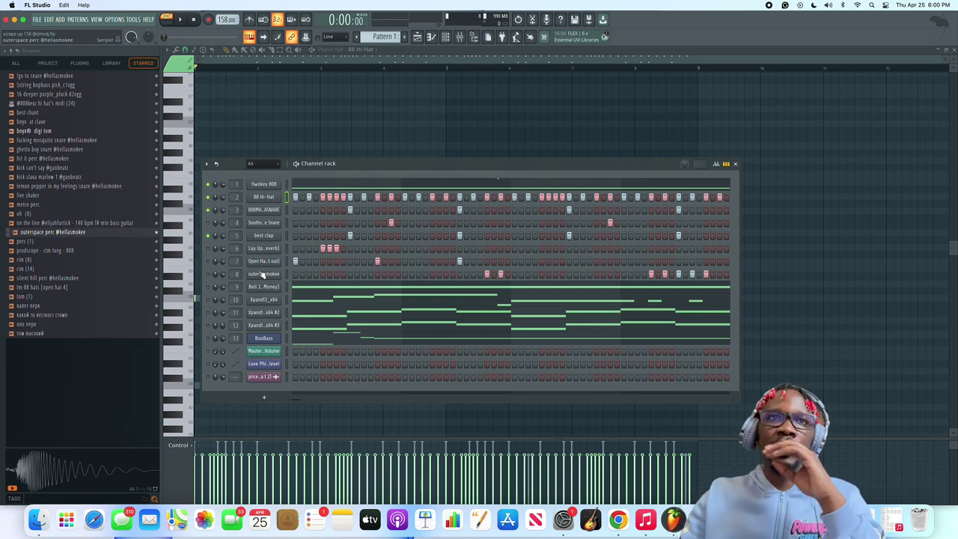
{"action": "left_click", "coordinate": [209, 222]}
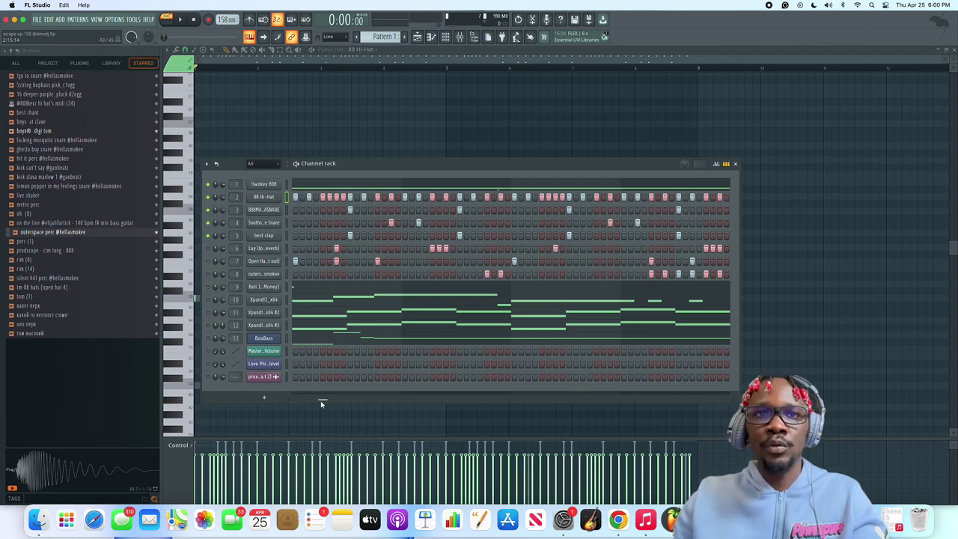
{"action": "key", "text": "space"}
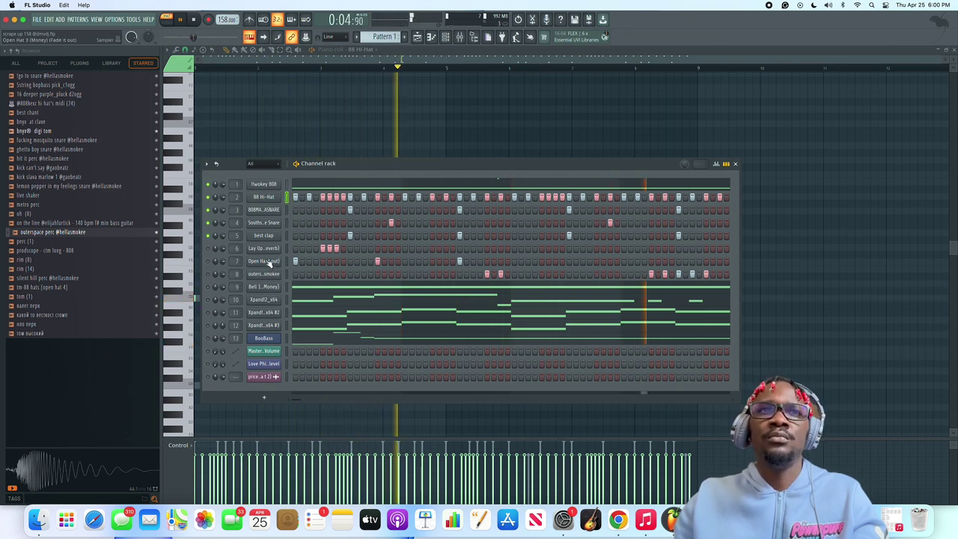
Step: Unmute and select the channel 8 percussion, then preview the beat with it
{"action": "key", "text": "space"}
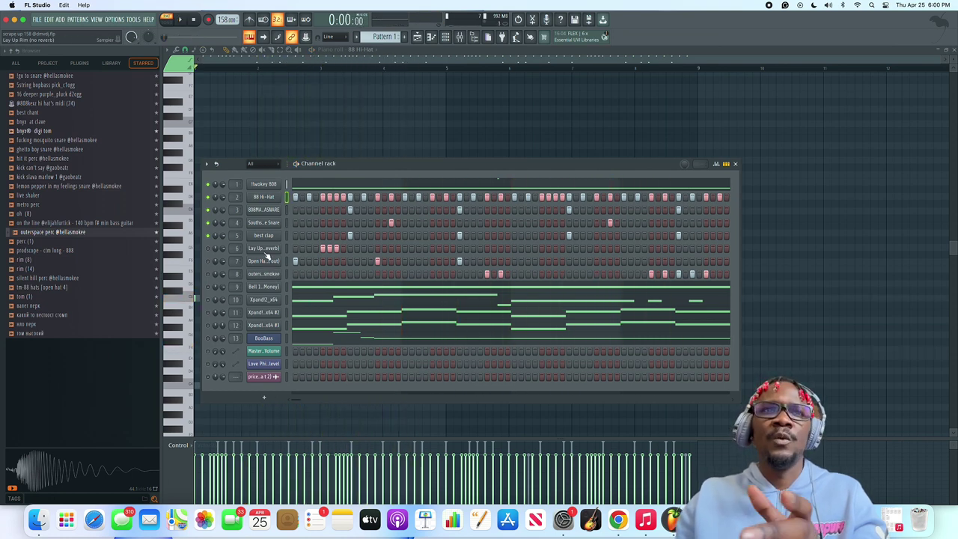
{"action": "left_click", "coordinate": [210, 274]}
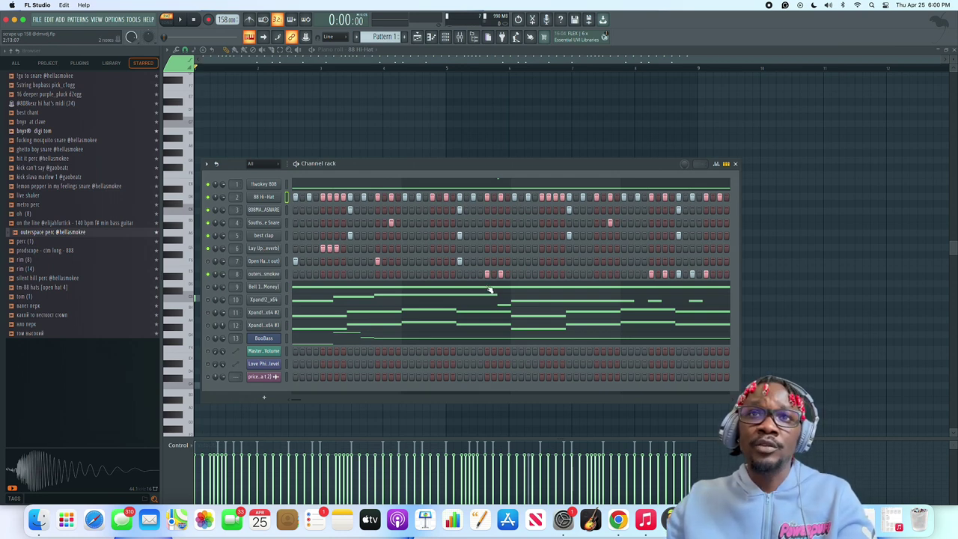
{"action": "left_click", "coordinate": [286, 274]}
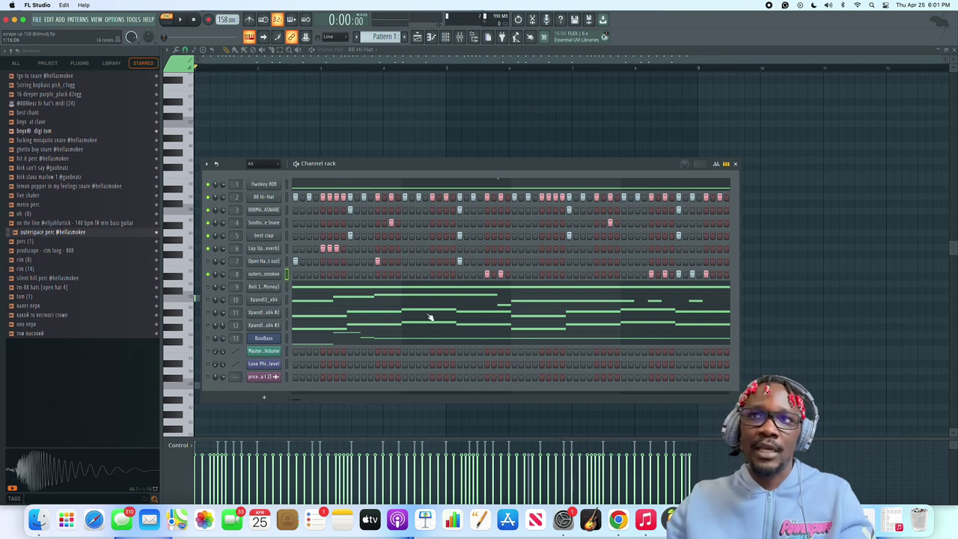
{"action": "key", "text": "space"}
{"action": "key", "text": "space"}
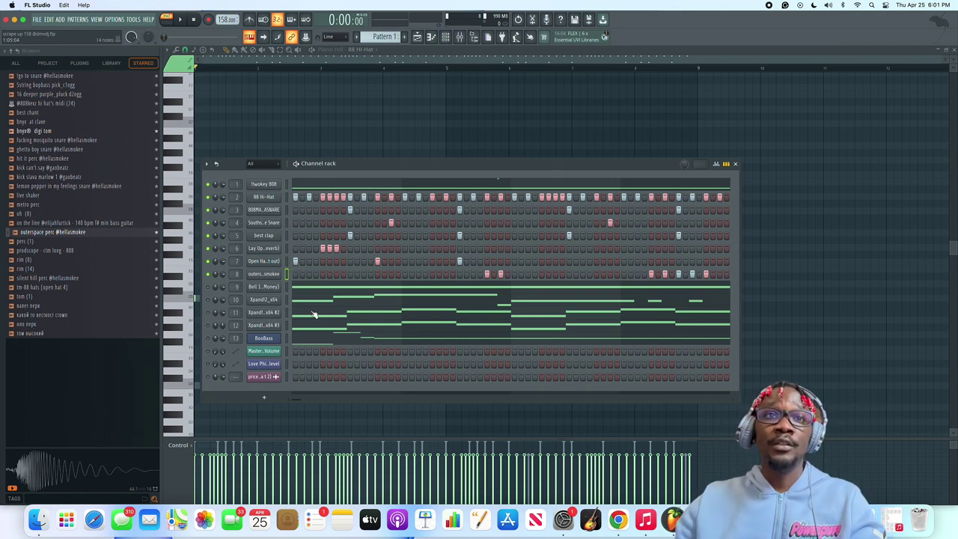
{"action": "left_click_drag", "start_coordinate": [299, 399], "coordinate": [334, 387]}
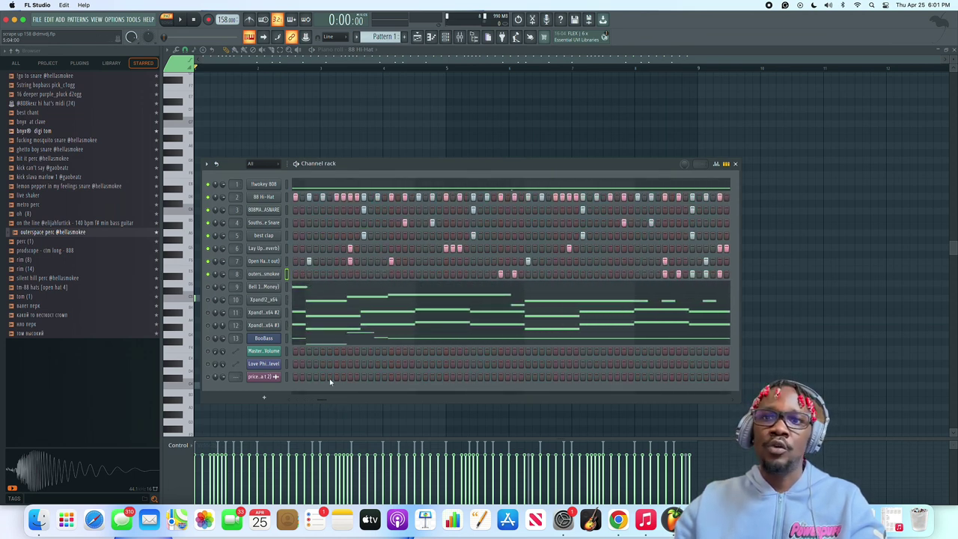
{"action": "left_click_drag", "start_coordinate": [327, 410], "coordinate": [293, 378]}
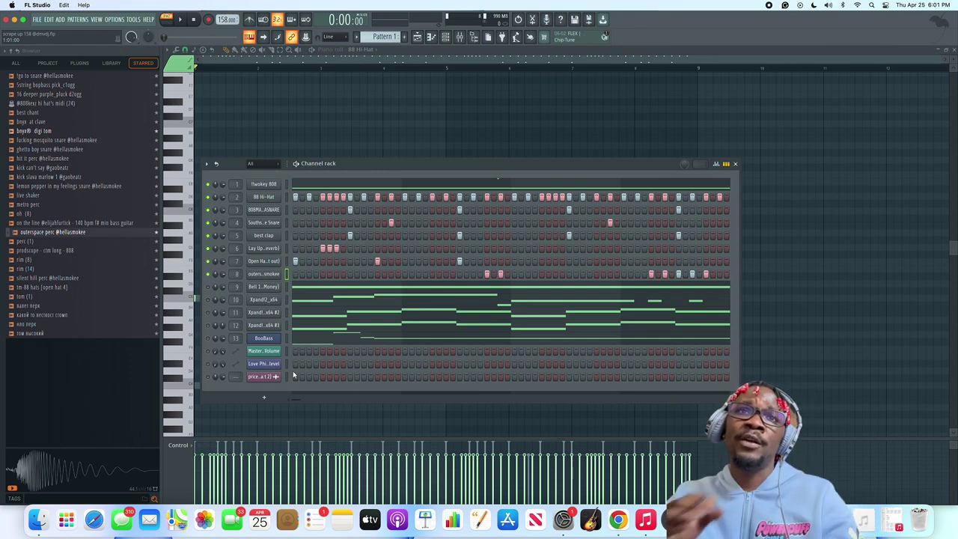
{"action": "key", "text": "space"}
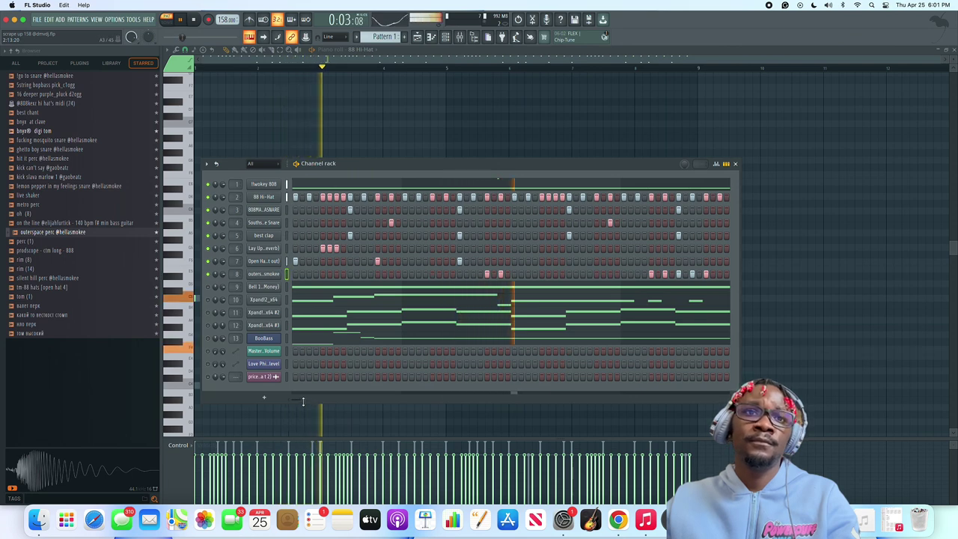
{"action": "left_click_drag", "start_coordinate": [297, 400], "coordinate": [306, 406]}
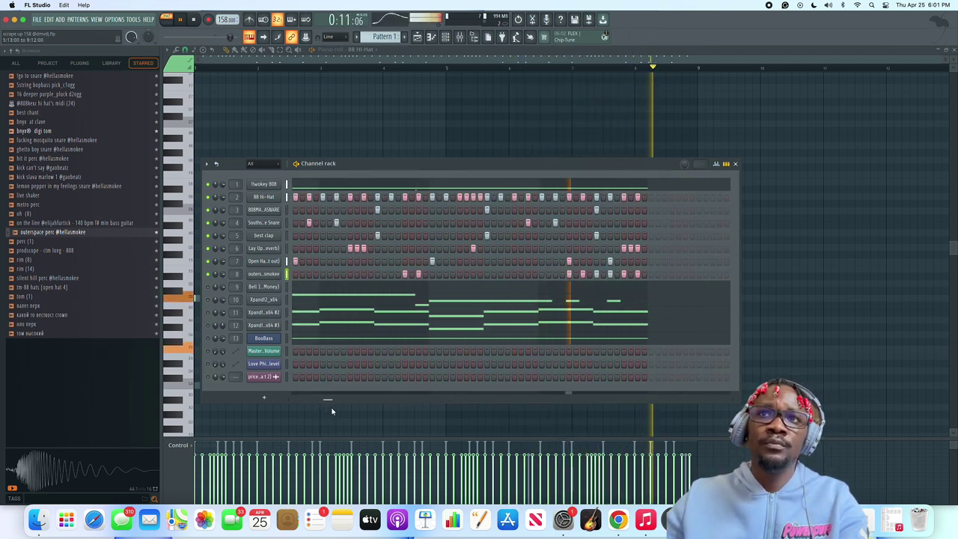
{"action": "key", "text": "space"}
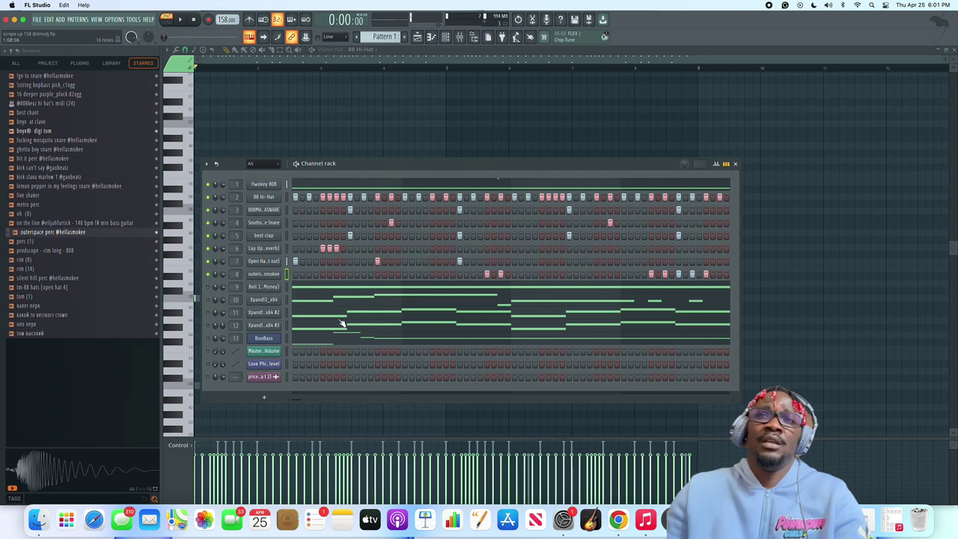
{"action": "right_click", "coordinate": [215, 377]}
Step: Solo the last channel, then toggle solo off so bell, Xpand and BooBass join the drums
{"action": "left_click", "coordinate": [222, 355]}
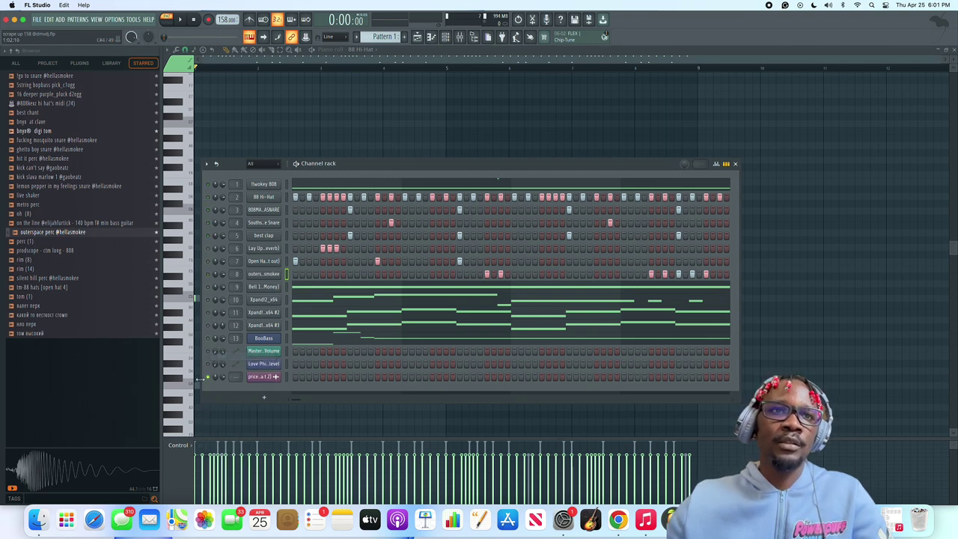
{"action": "right_click", "coordinate": [209, 378]}
{"action": "left_click", "coordinate": [216, 356]}
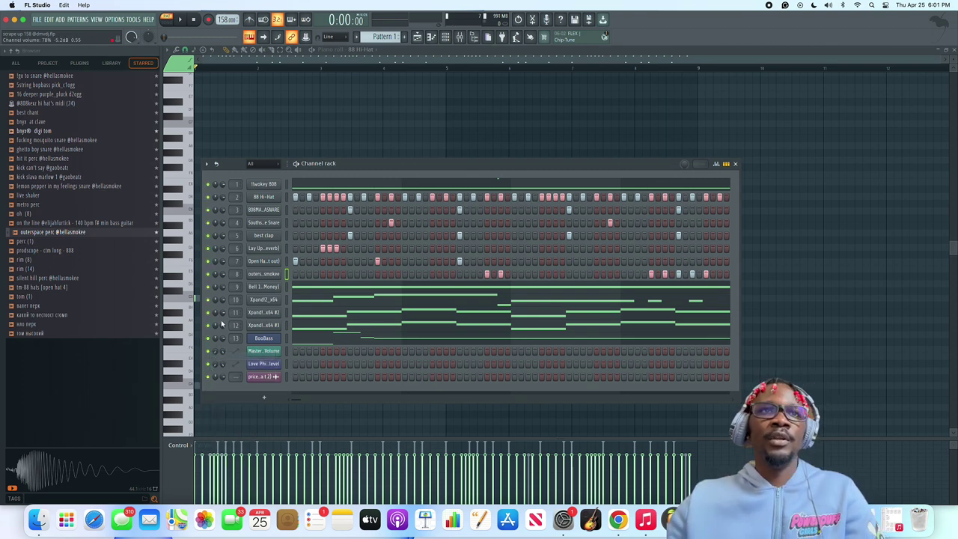